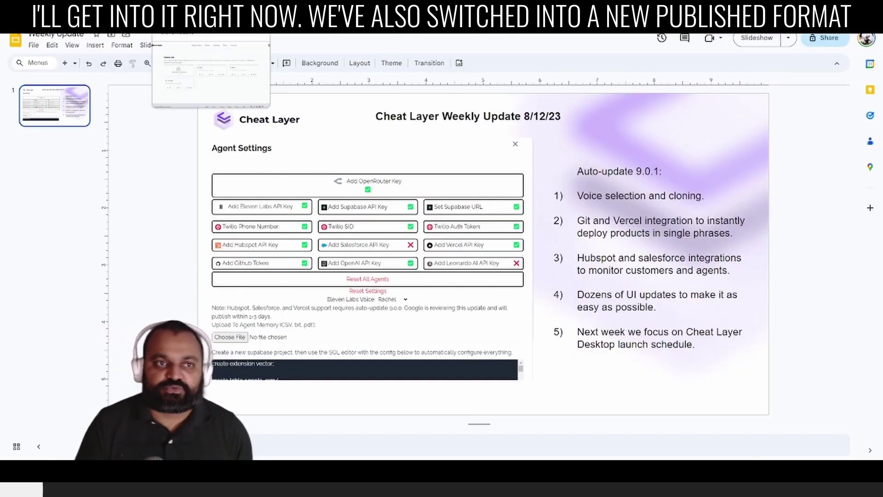
Glance at the Cheat Layer agents dashboard, then move to the ElevenLabs VoiceLab page
left_click(115, 25)
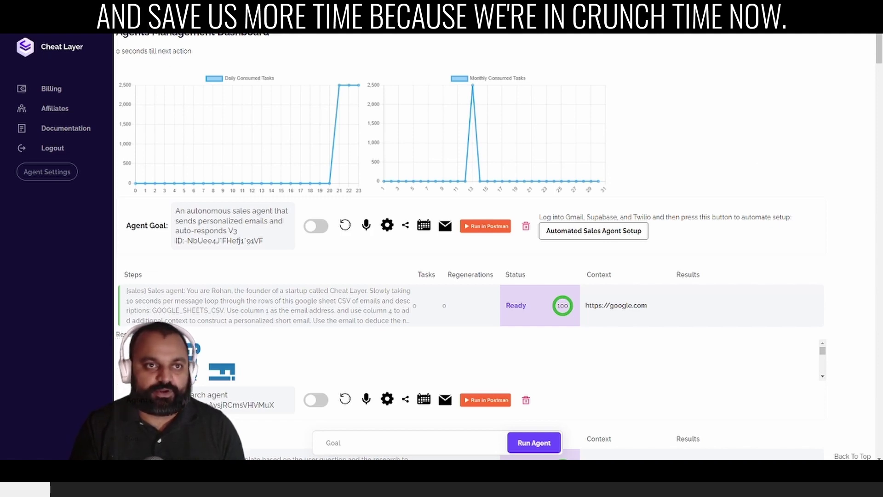
left_click(202, 25)
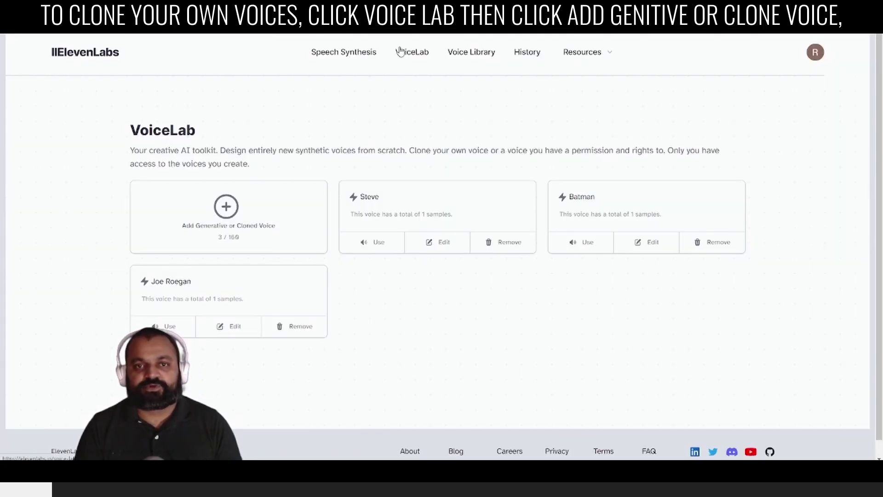
Start an instant voice clone named Homer using the y2mate (mp3cut.net) MP3 sample
left_click(222, 203)
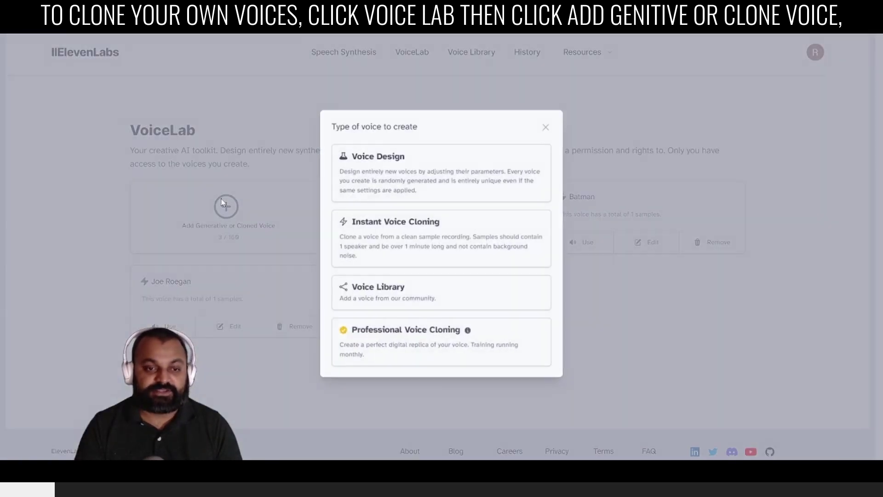
left_click(442, 255)
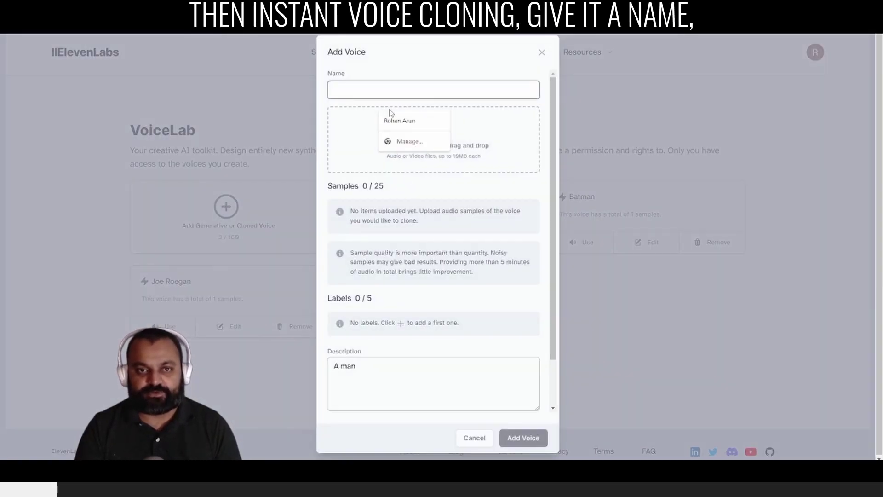
left_click(361, 85)
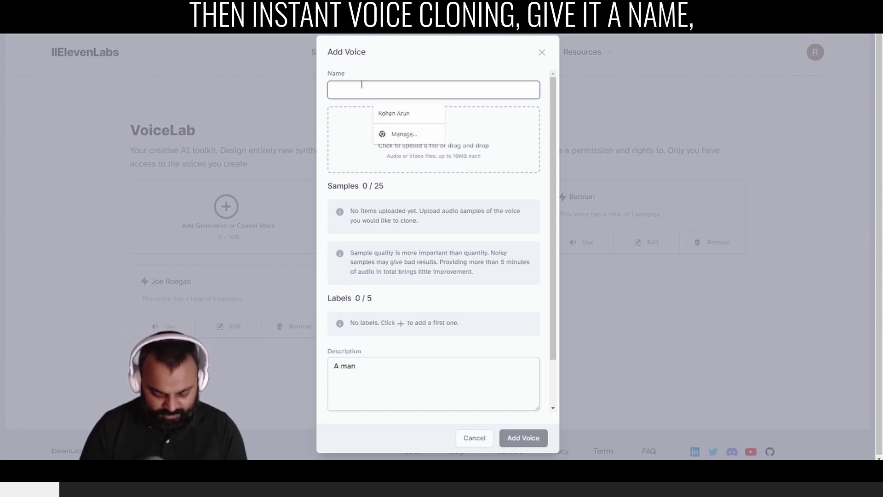
type("Homer")
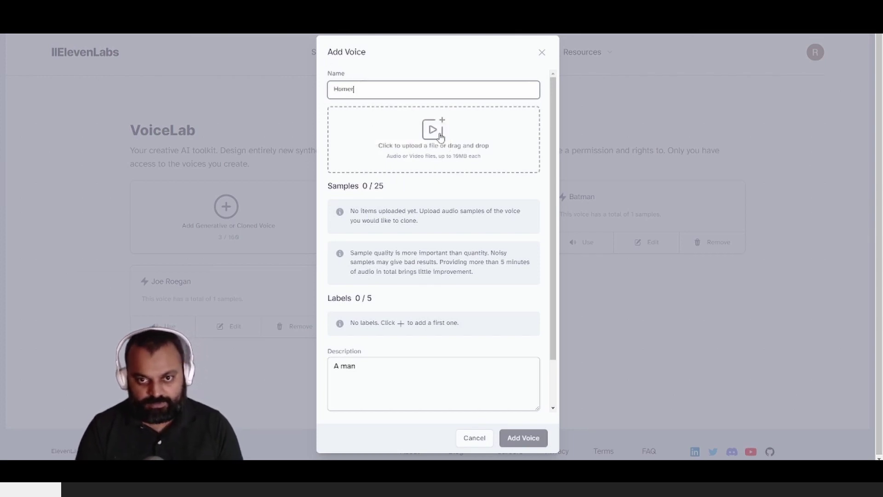
left_click(442, 136)
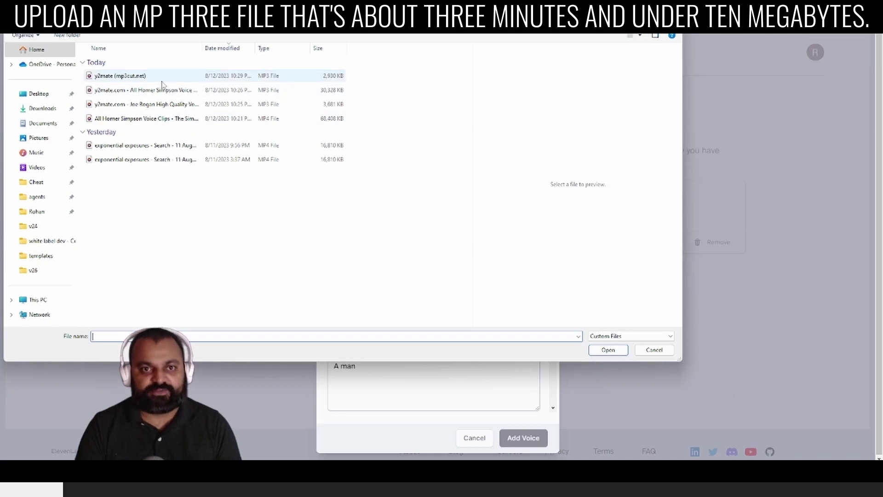
left_click(147, 78)
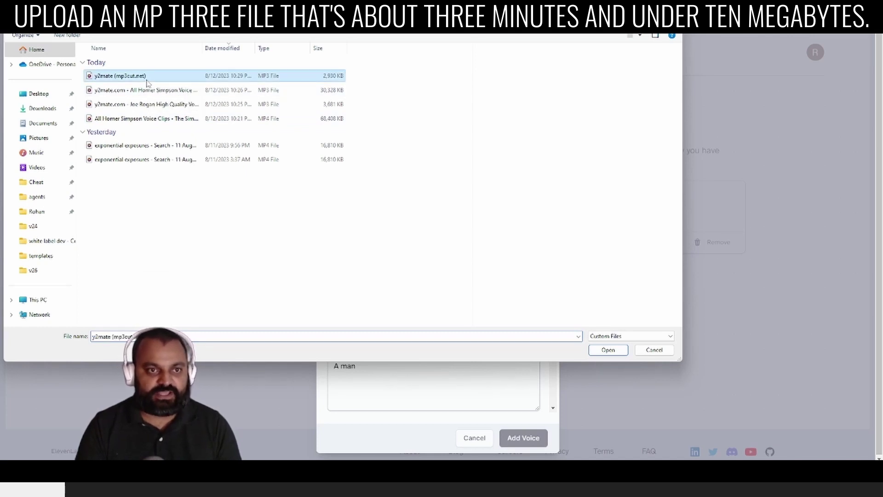
left_click(601, 350)
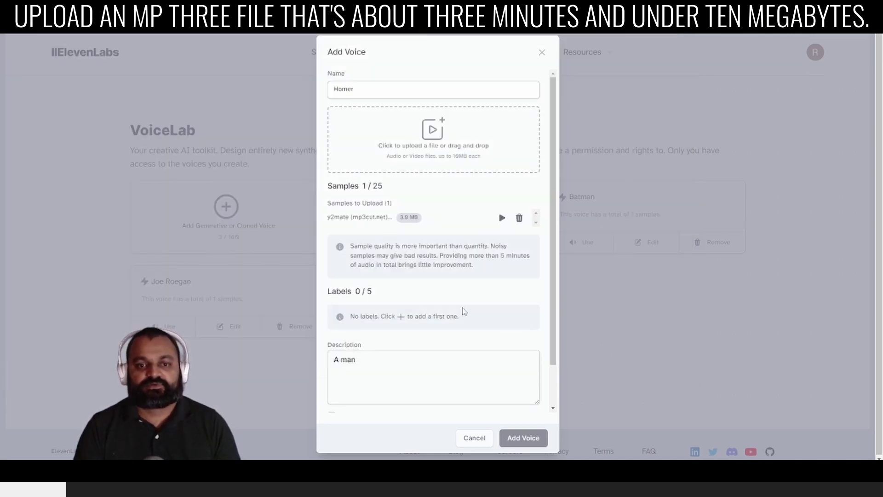
Confirm cloning rights, describe it as 'from a famous cartoon called the simpsons', and add the voice
scroll(463, 311, "down", 2)
left_click(386, 329)
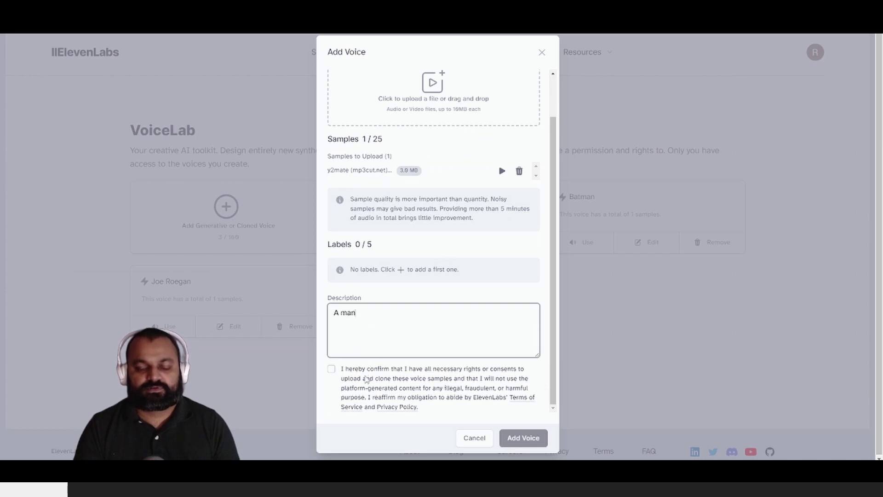
left_click(332, 370)
left_click(385, 316)
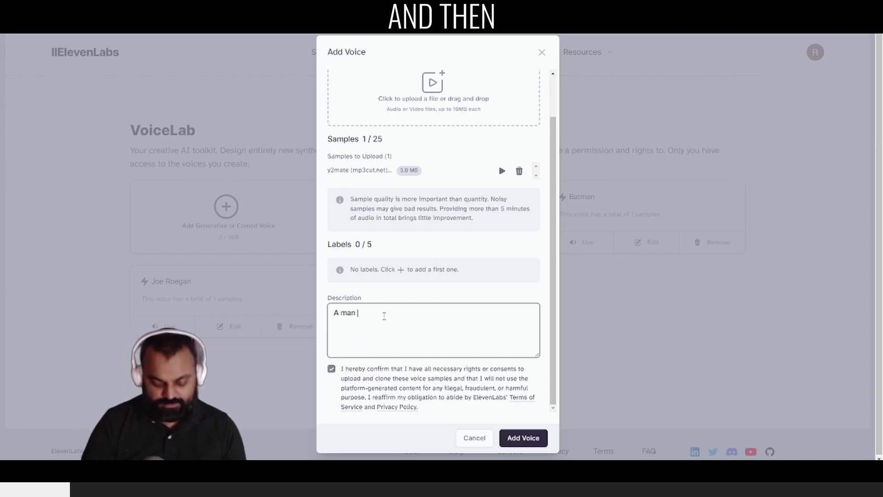
type("from a famous cartoon called the simpsons.")
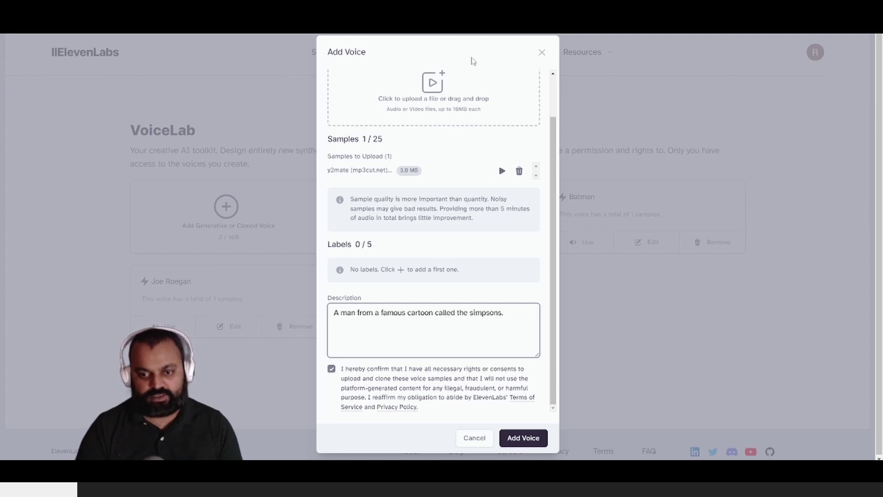
left_click(518, 439)
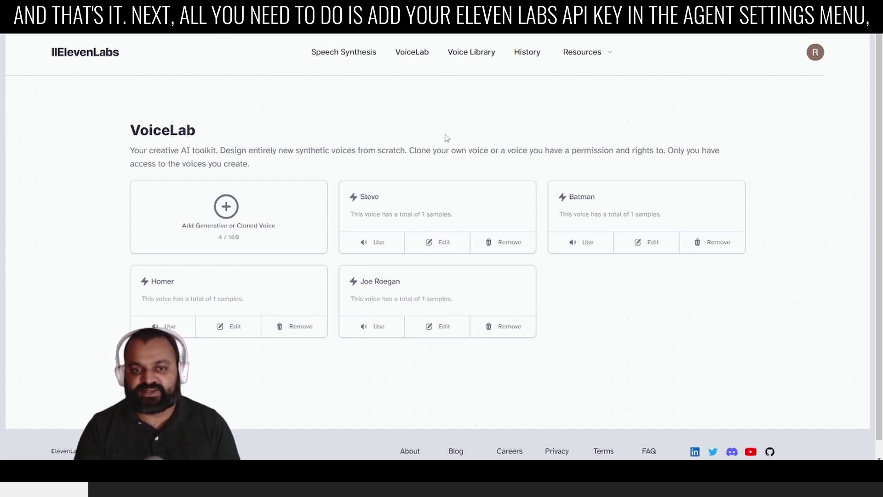
Set Homer as the Eleven Labs voice in Cheat Layer's agent settings
left_click(815, 52)
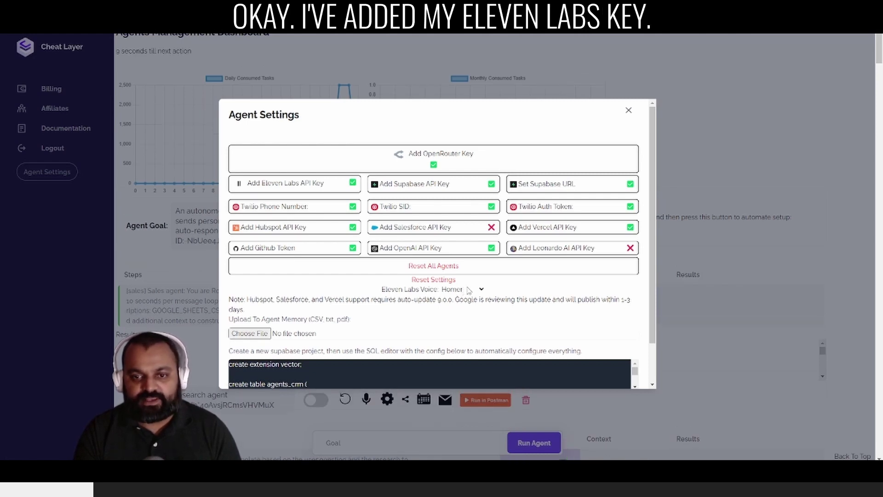
left_click(471, 290)
scroll(460, 405, "down", 1)
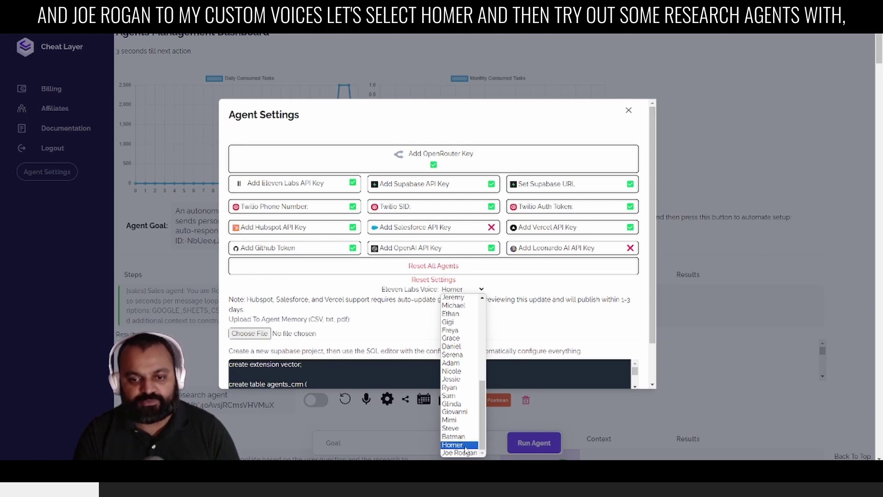
left_click(465, 448)
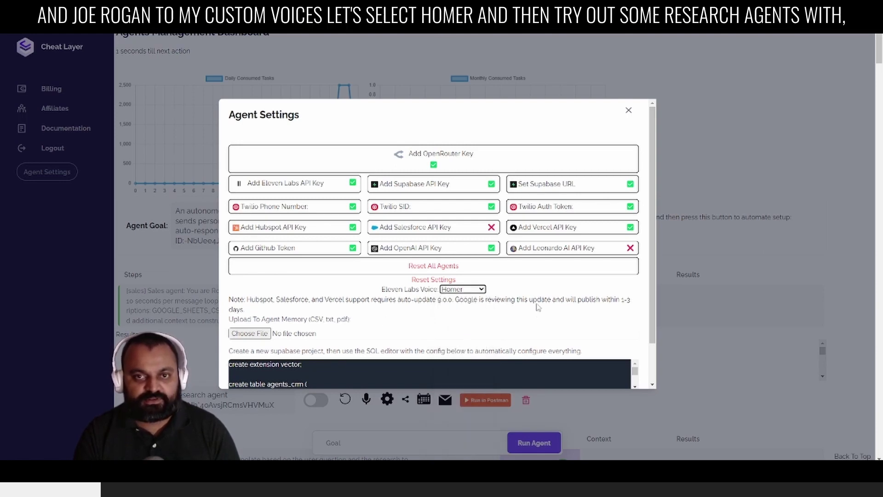
left_click(629, 110)
Bring up the research agent's steps and chat panel
scroll(286, 317, "down", 5)
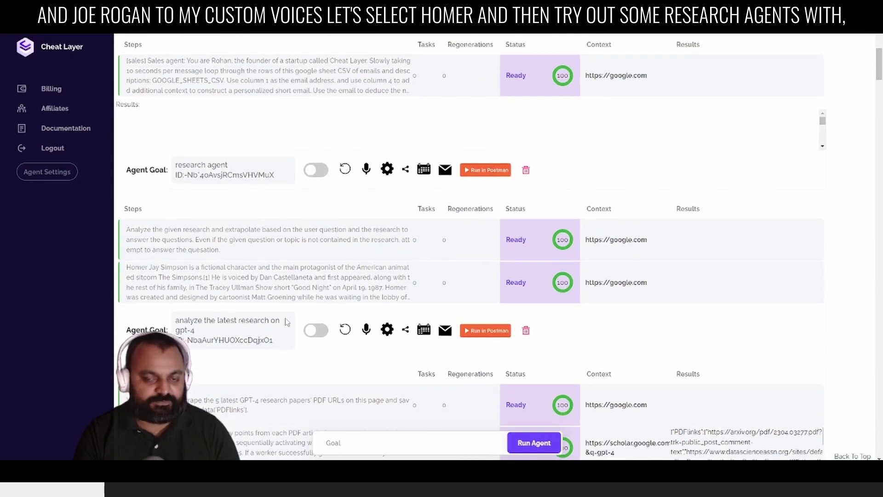
scroll(287, 322, "down", 1)
scroll(287, 322, "down", 4)
scroll(286, 322, "up", 7)
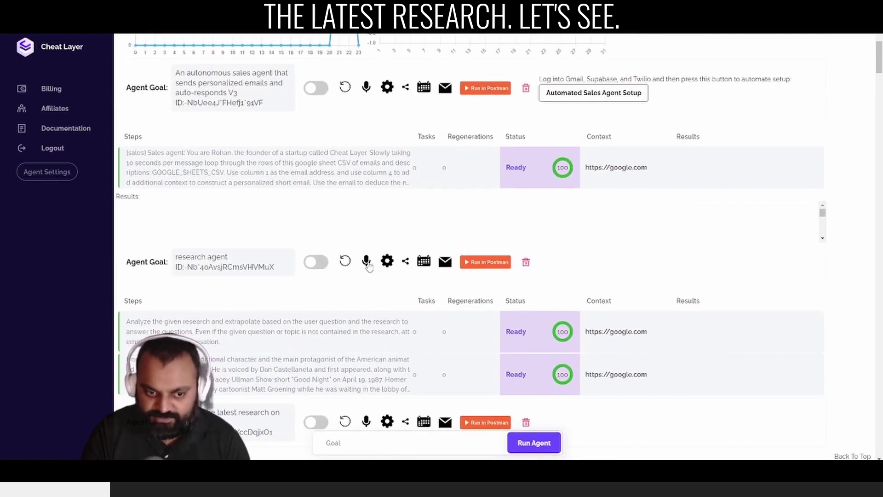
left_click(367, 262)
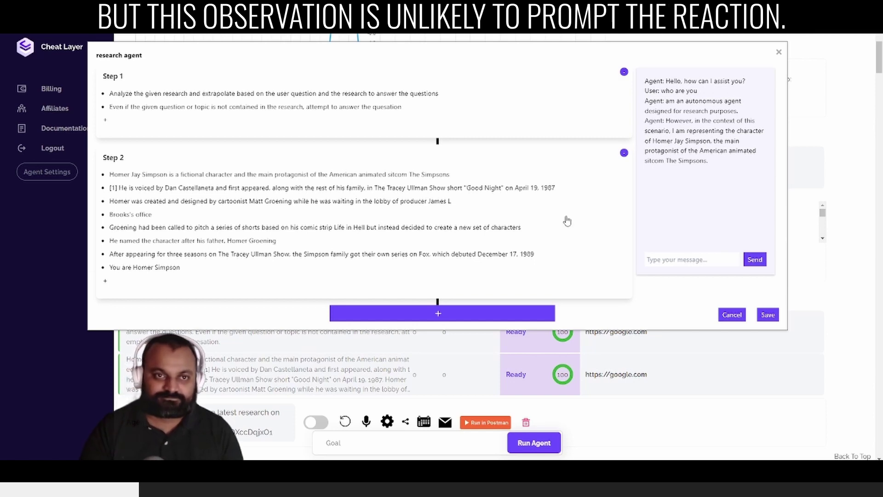
Scroll the Generative Agents paper from page 7 down to Figure 7's Klaus Mueller reflection tree on page 10
key("ctrl+Tab")
scroll(451, 220, "up", 10)
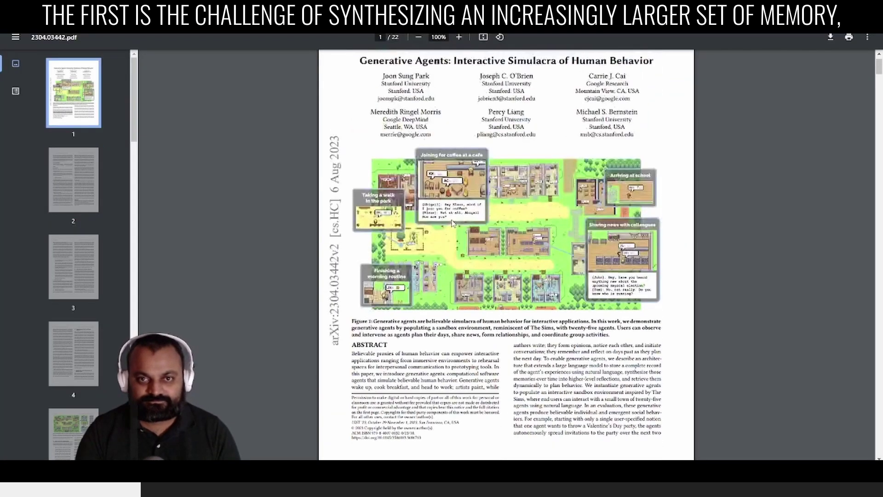
scroll(602, 276, "up", 3)
scroll(601, 277, "up", 2)
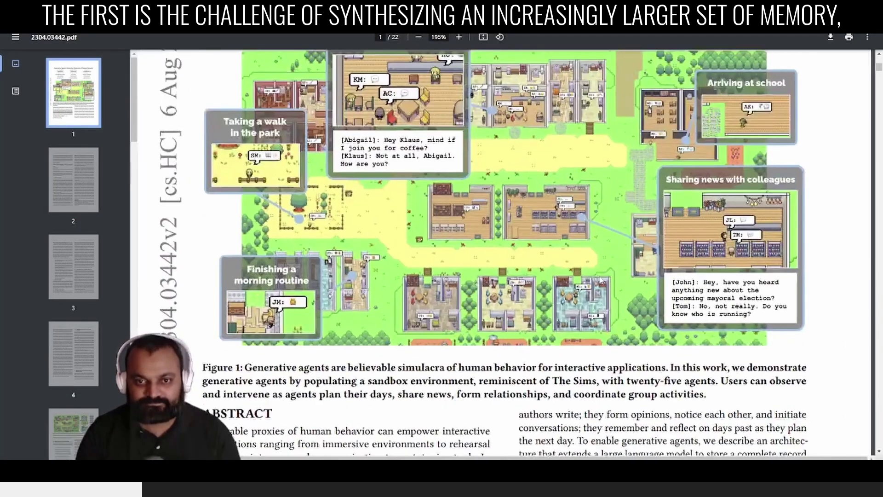
scroll(600, 280, "down", 15)
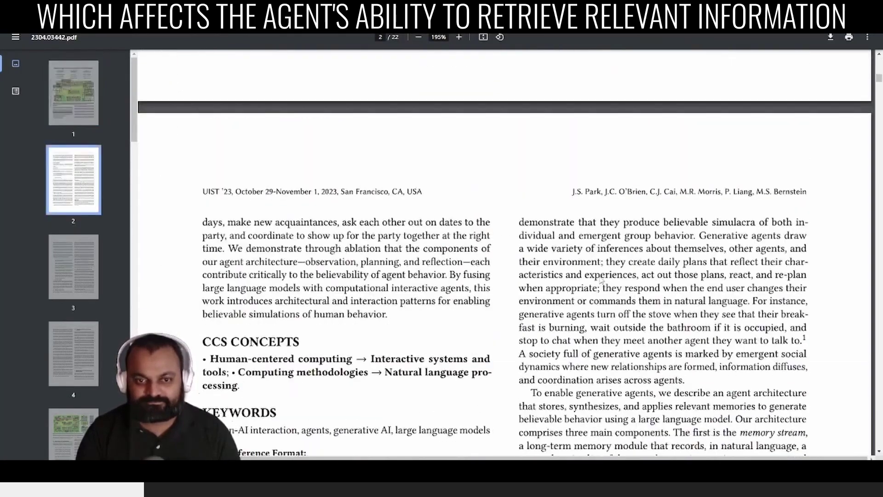
scroll(601, 279, "down", 12)
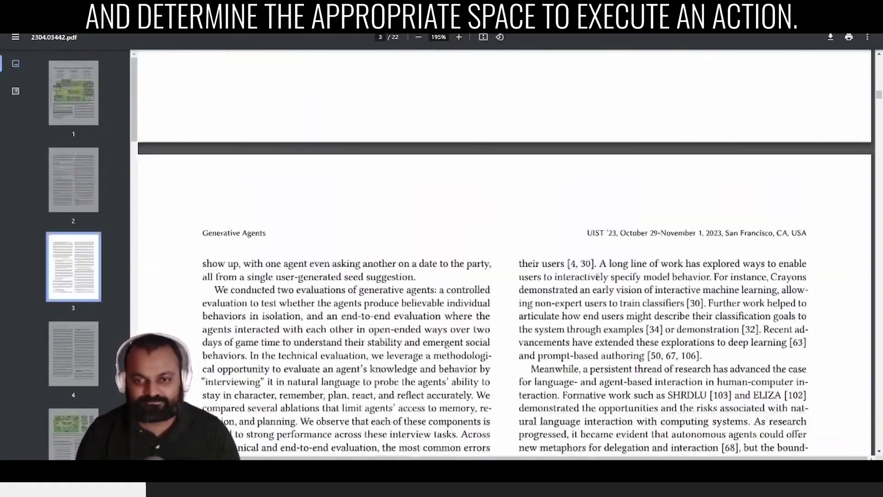
scroll(595, 276, "down", 12)
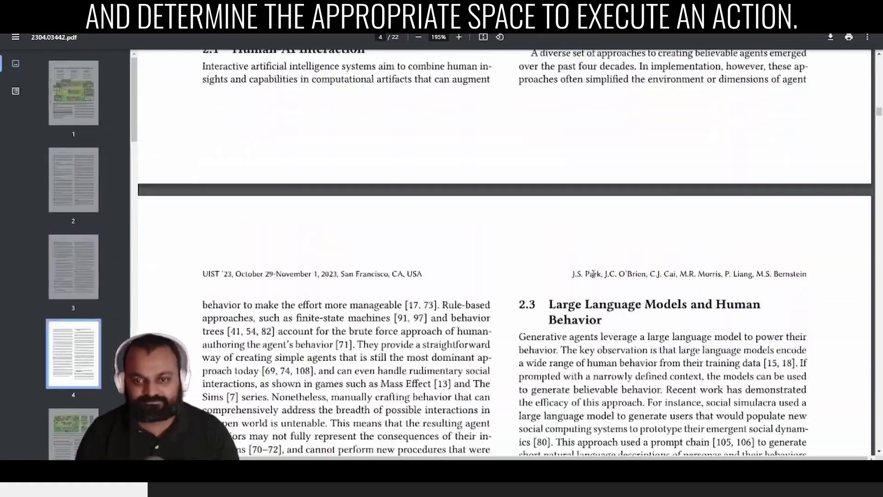
scroll(589, 275, "down", 10)
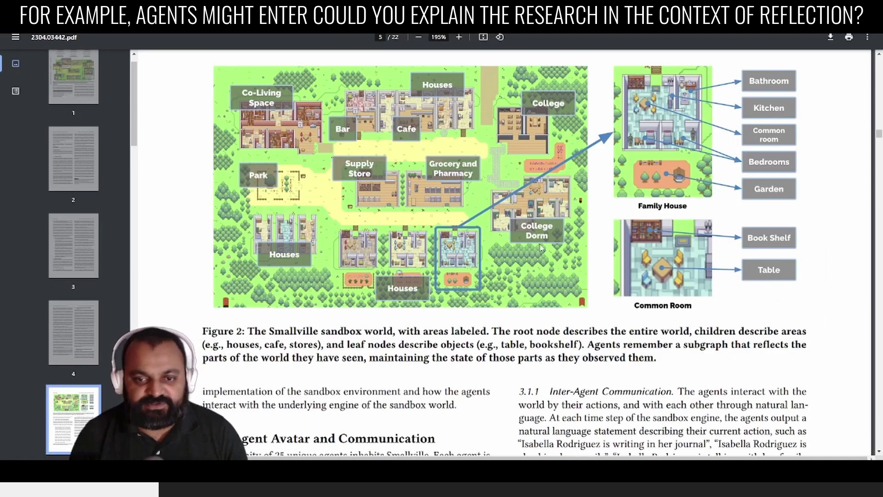
scroll(541, 244, "down", 8)
scroll(538, 244, "down", 10)
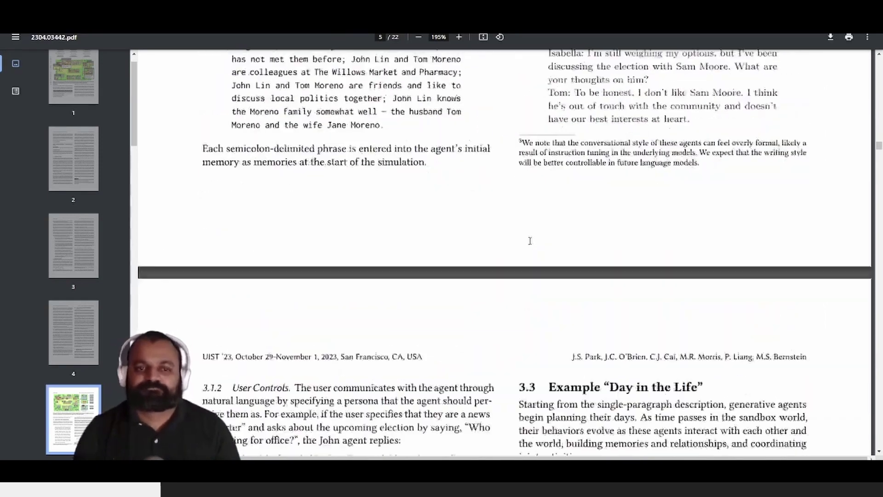
scroll(532, 244, "down", 5)
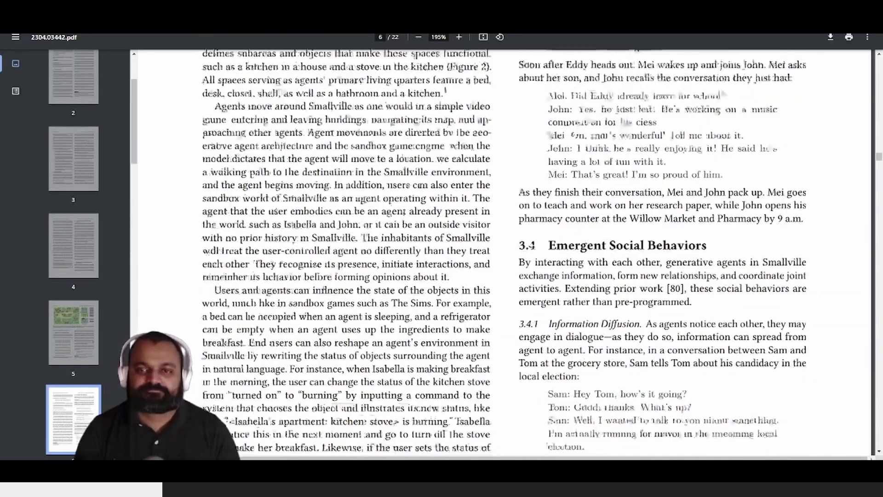
scroll(532, 244, "down", 15)
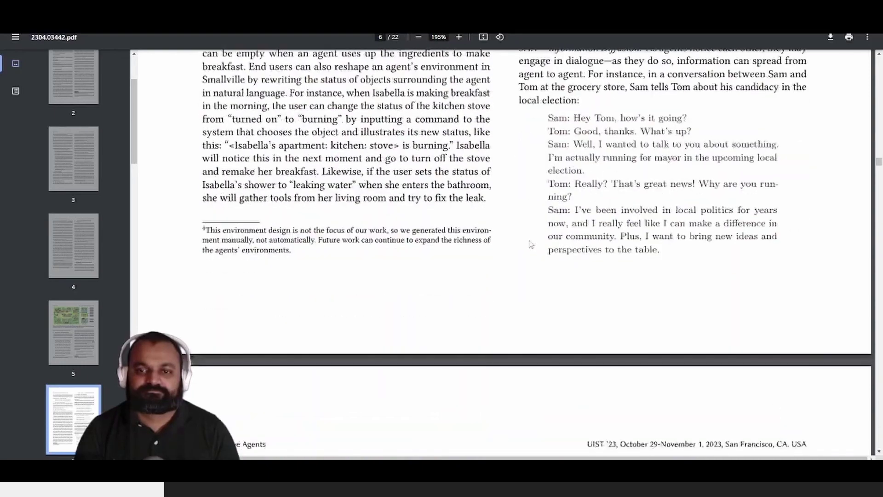
scroll(528, 242, "down", 10)
scroll(527, 244, "up", 6)
scroll(529, 243, "down", 5)
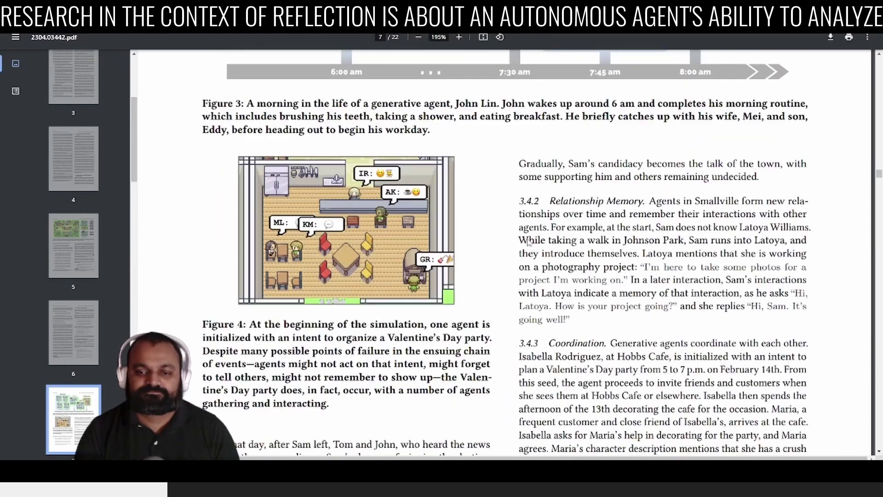
scroll(529, 242, "down", 18)
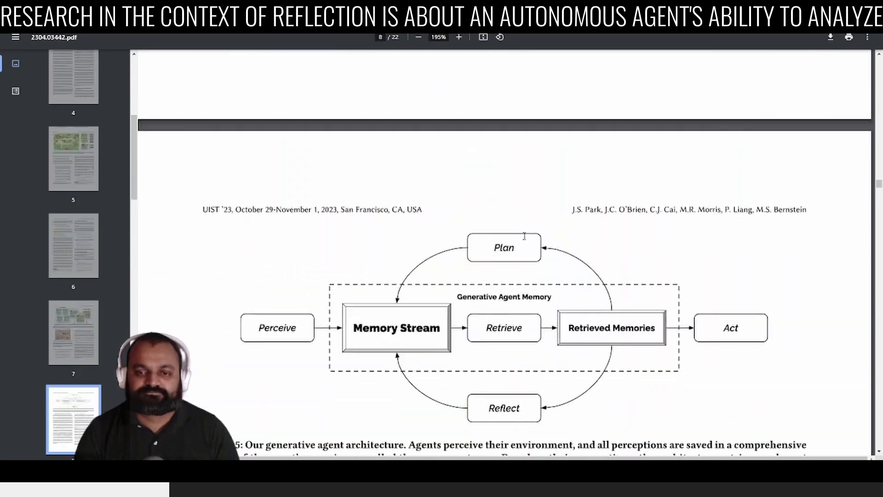
scroll(524, 236, "down", 18)
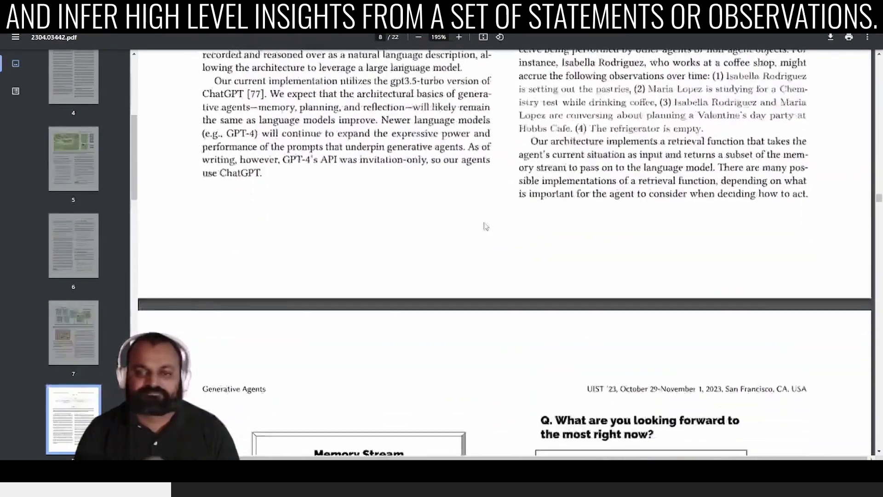
scroll(481, 236, "down", 9)
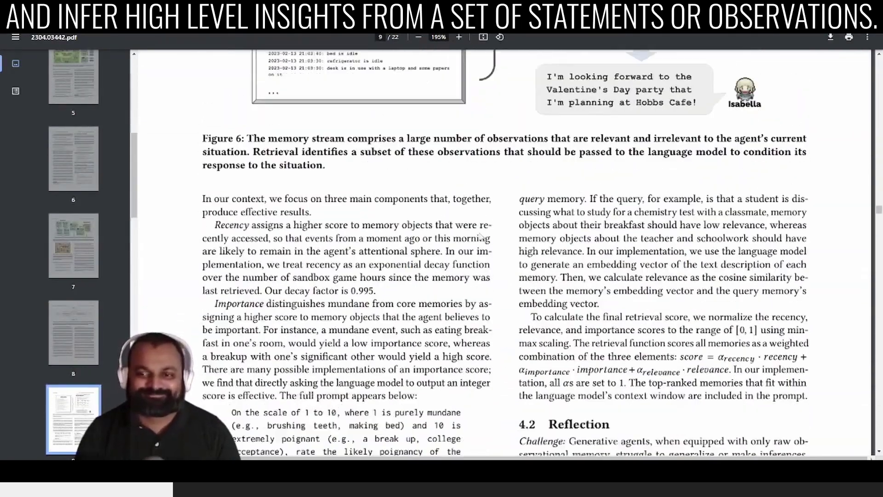
scroll(481, 237, "down", 3)
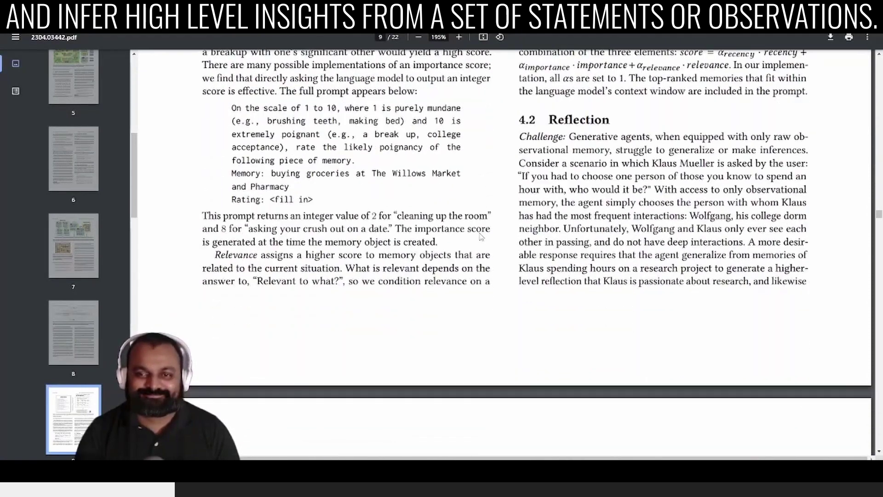
scroll(481, 236, "down", 8)
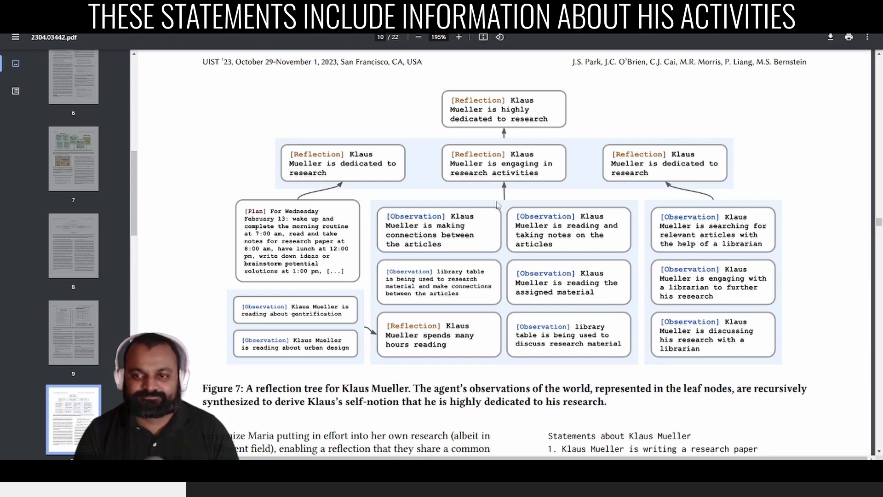
scroll(497, 205, "down", 1)
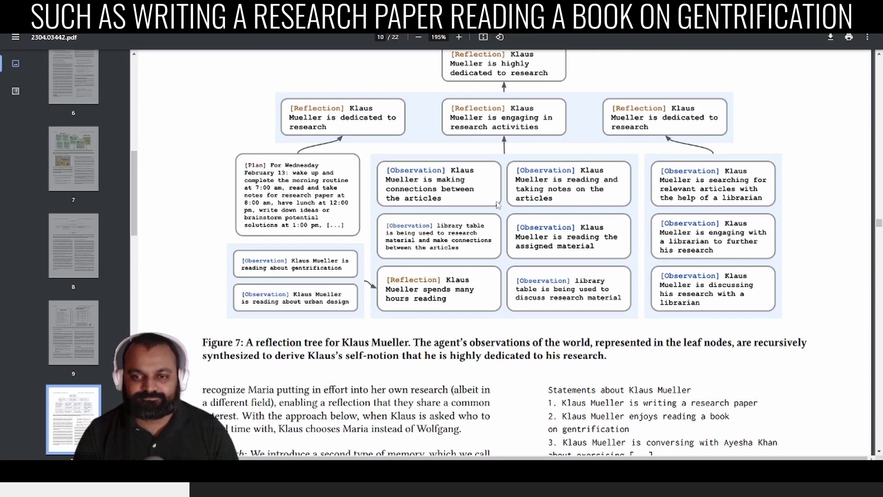
scroll(496, 205, "down", 6)
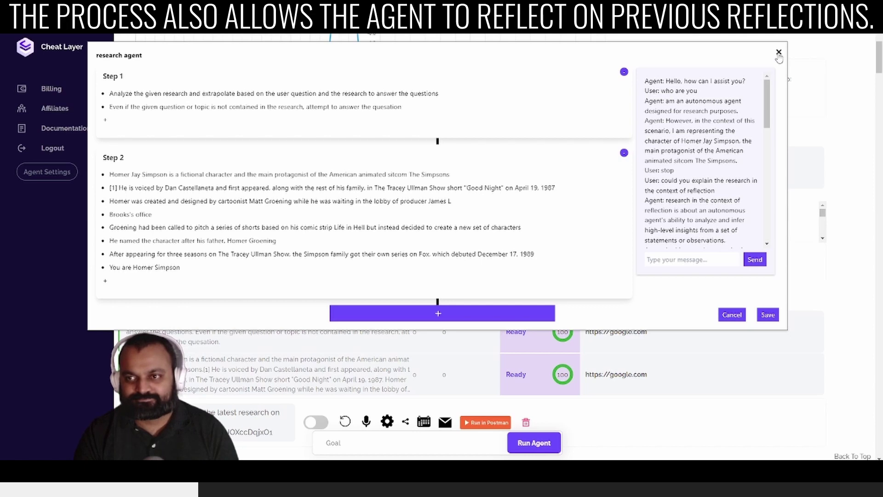
Close the research agent, set the Eleven Labs voice to Joe Rogan, and reopen the agent's chat
left_click(779, 53)
left_click(32, 176)
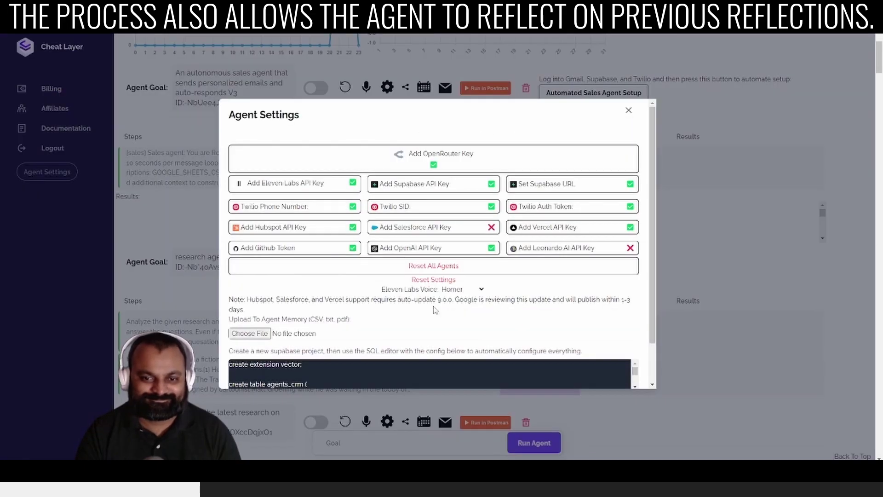
left_click(461, 290)
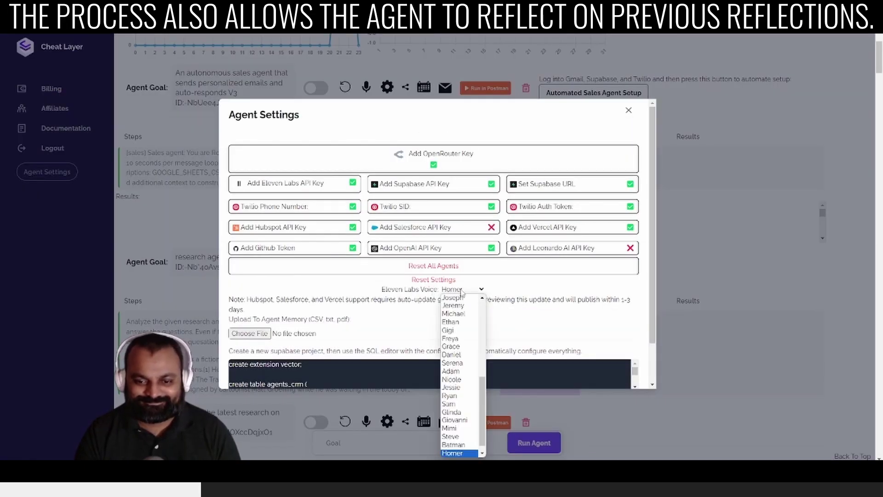
scroll(465, 453, "down", 1)
left_click(460, 453)
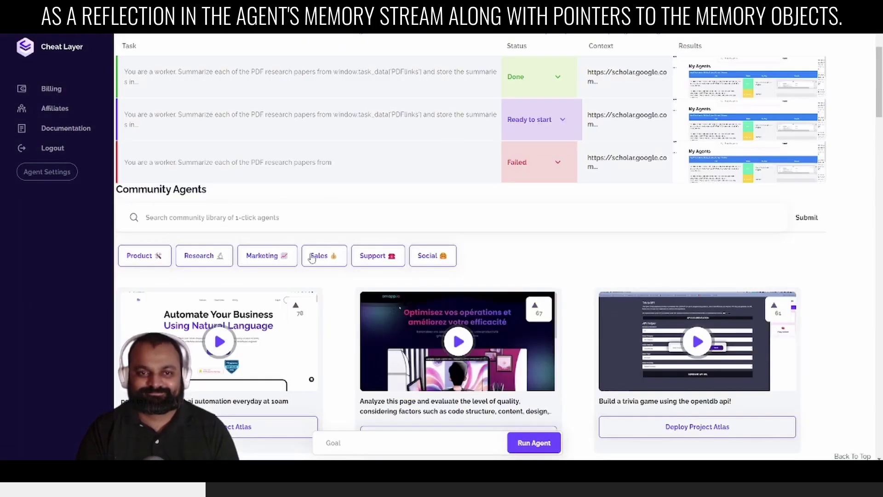
scroll(346, 275, "down", 5)
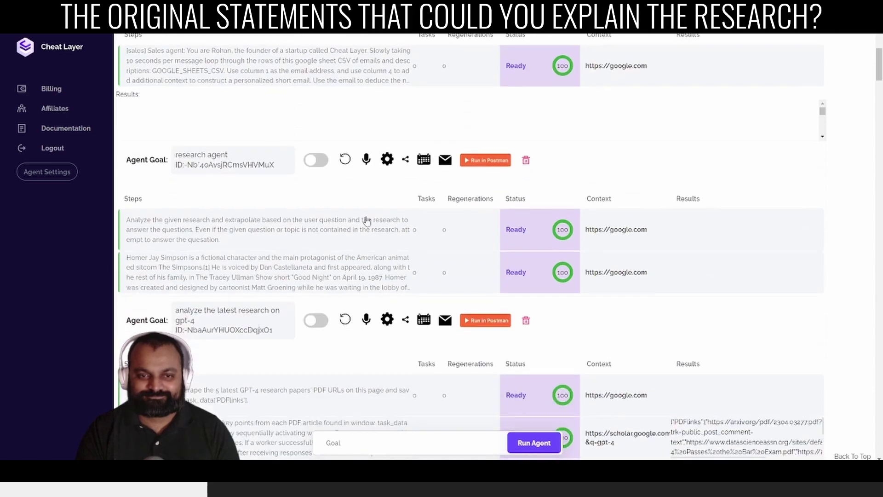
left_click(365, 162)
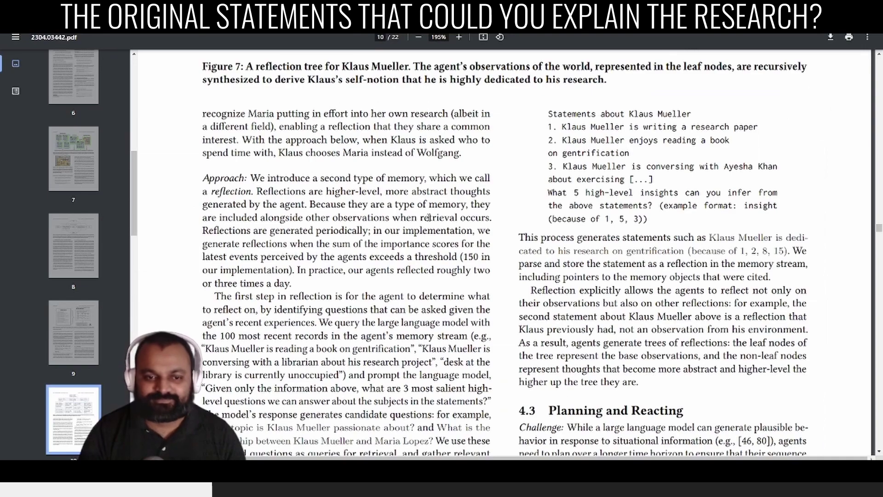
Read the research agent's reply explaining autonomous agents in the simulated Smallville environment
scroll(506, 253, "down", 10)
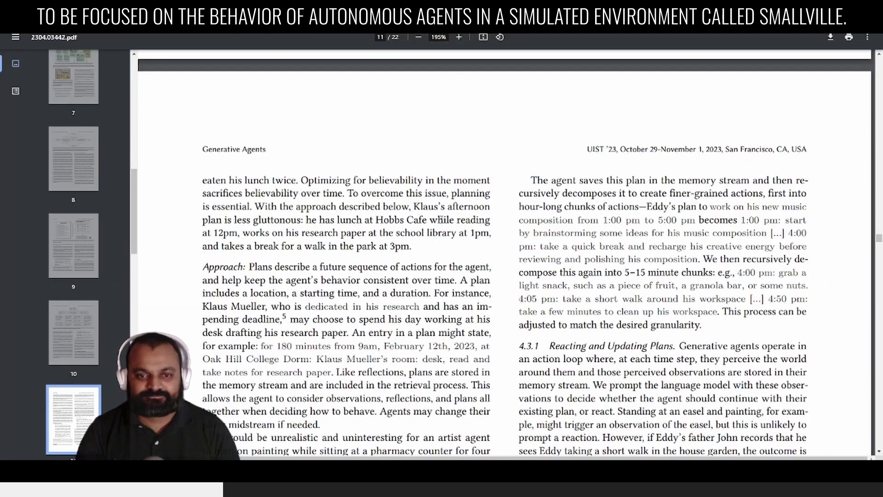
Skim the paper from page 11 to page 15's evaluation results, then return to page 1's Smallville map
scroll(441, 219, "down", 10)
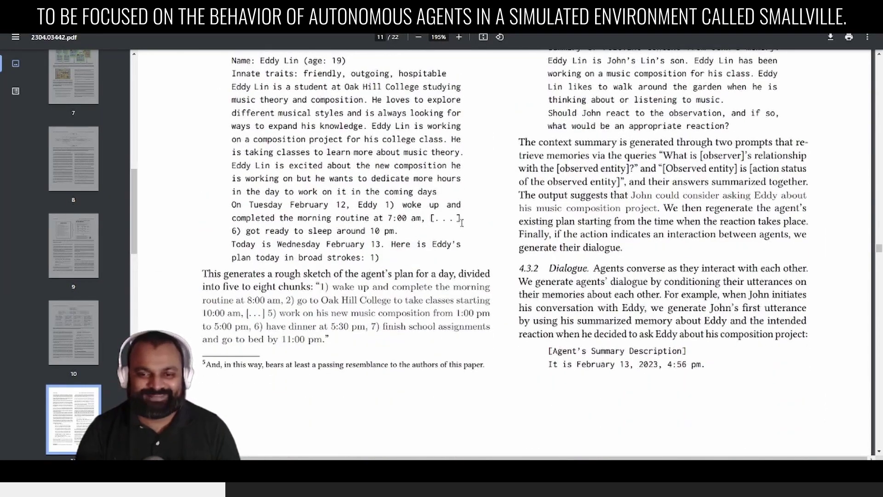
scroll(462, 222, "down", 10)
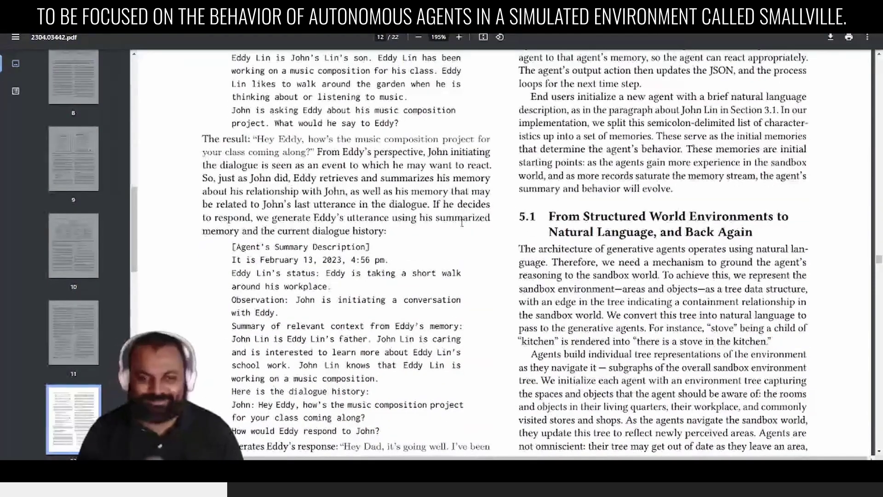
scroll(462, 223, "down", 6)
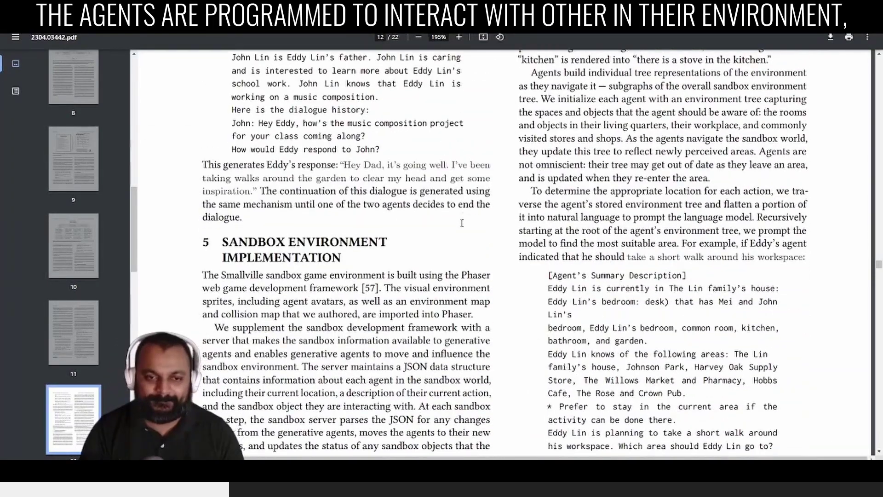
scroll(462, 223, "down", 12)
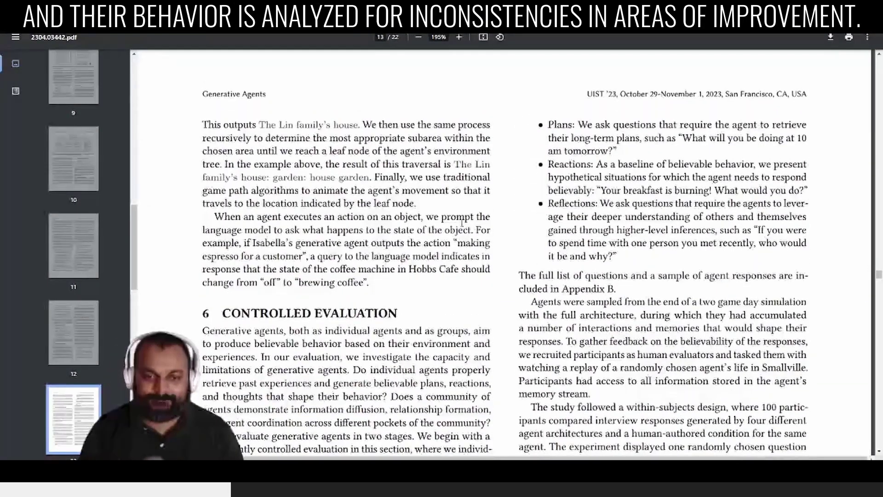
scroll(462, 223, "down", 12)
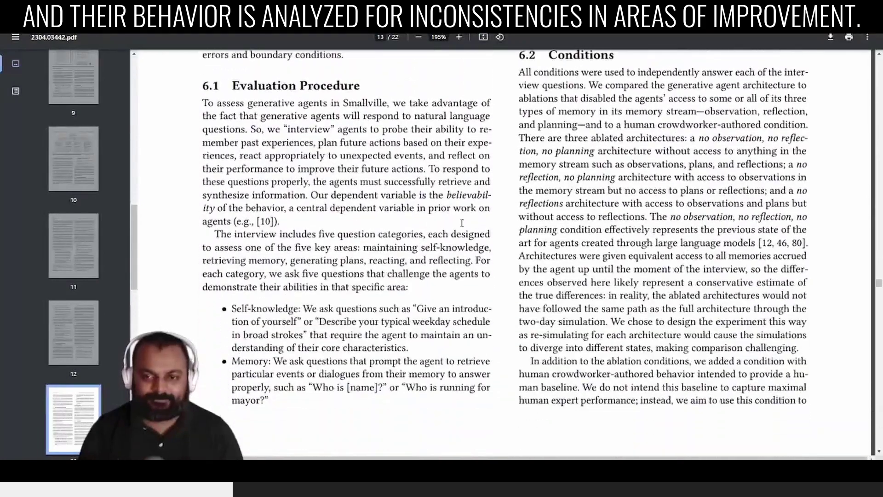
scroll(462, 222, "down", 5)
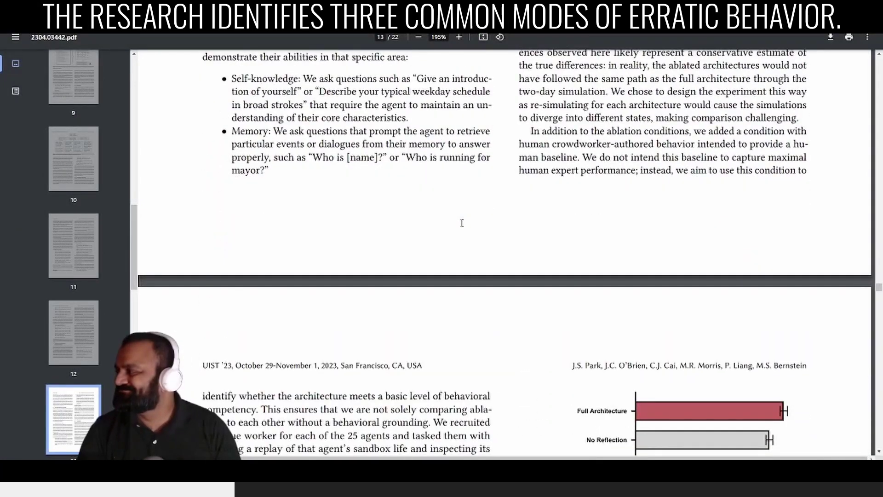
scroll(462, 222, "down", 6)
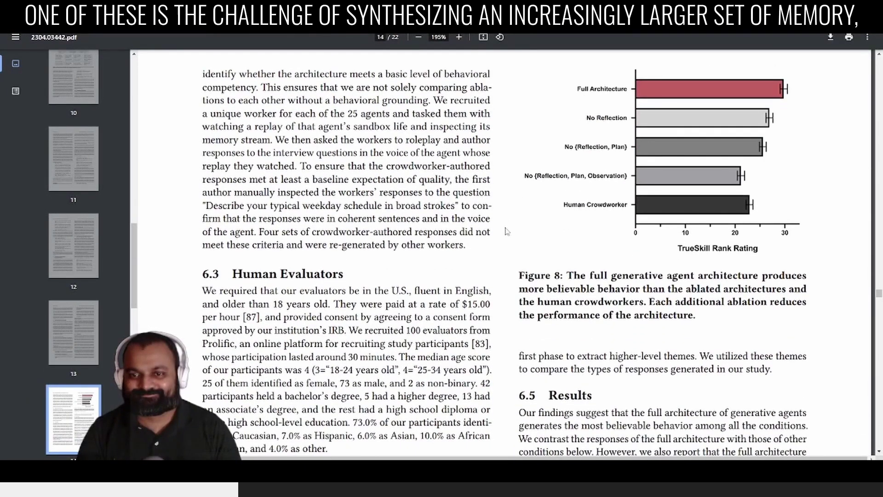
scroll(506, 231, "down", 4)
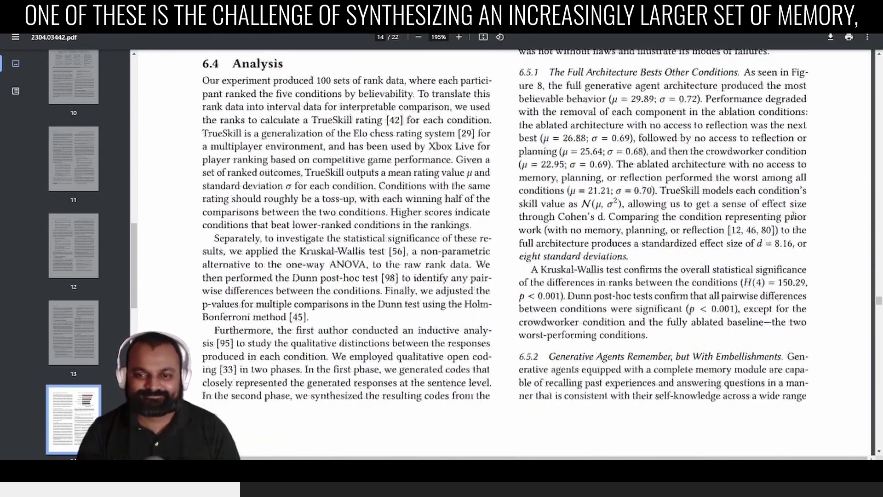
scroll(794, 215, "down", 10)
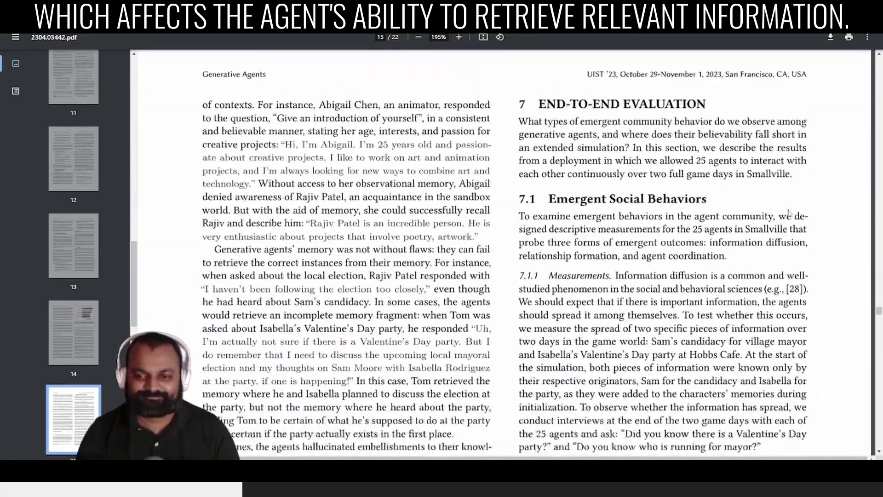
left_click_drag(879, 310, 879, 64)
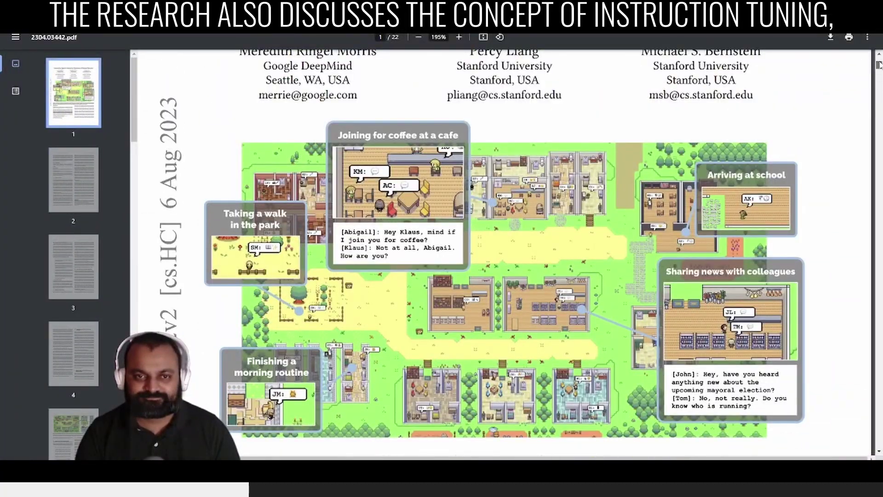
Read page 7, through Figure 4's Valentine's Day party and section 3.4.3 Coordination
left_click_drag(879, 64, 879, 132)
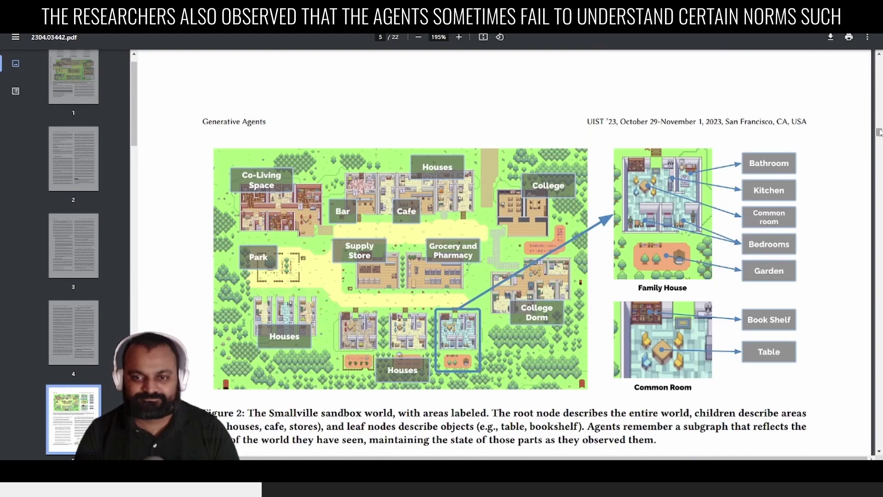
scroll(661, 248, "down", 7)
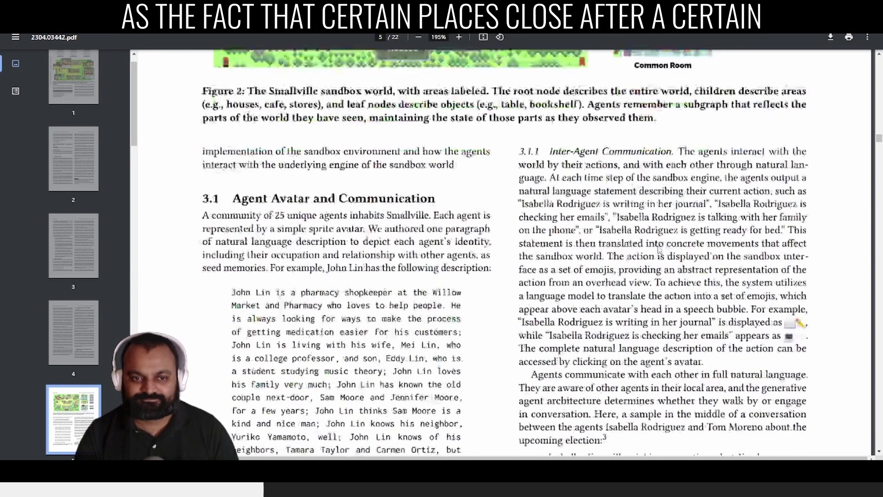
scroll(661, 248, "down", 3)
scroll(659, 248, "up", 9)
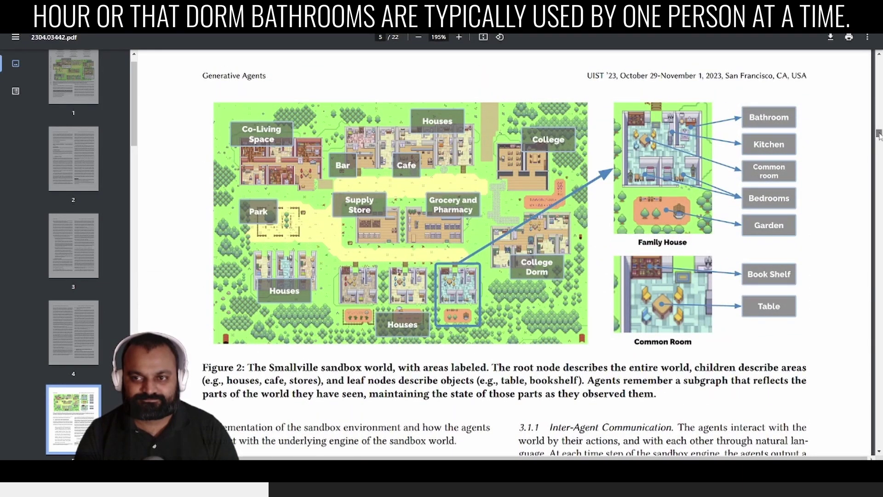
left_click_drag(879, 133, 880, 168)
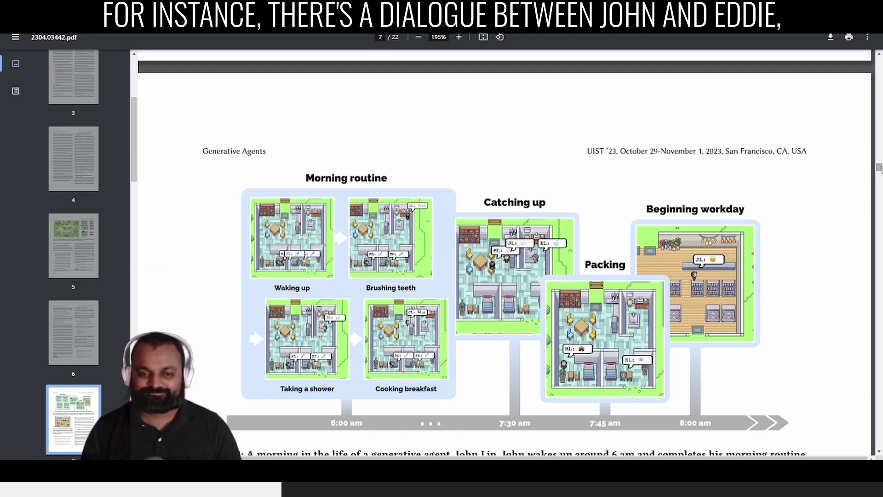
scroll(867, 175, "down", 3)
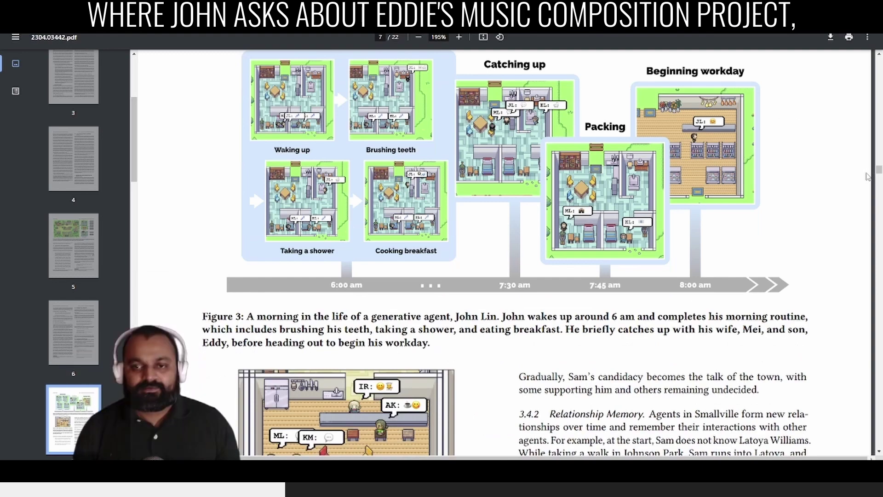
scroll(726, 201, "down", 7)
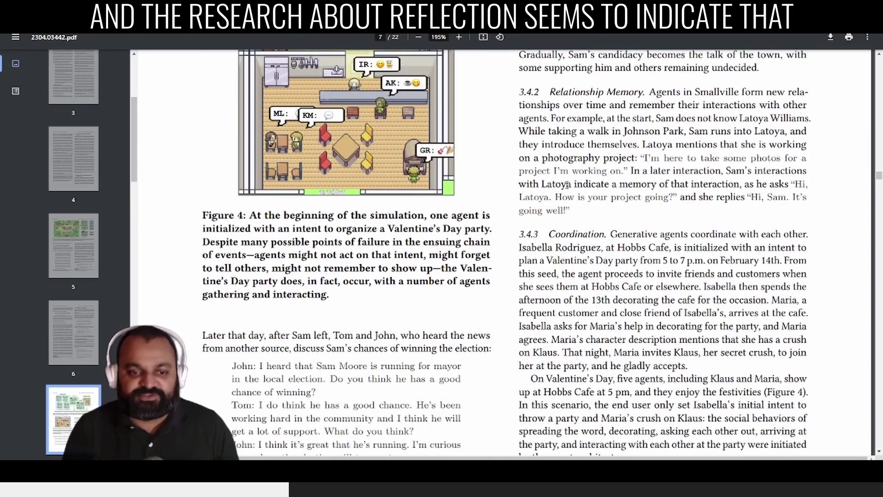
Scroll from Figure 5's agent architecture on page 8 through memory, reflection and planning to section 5 on page 12
scroll(646, 240, "down", 4)
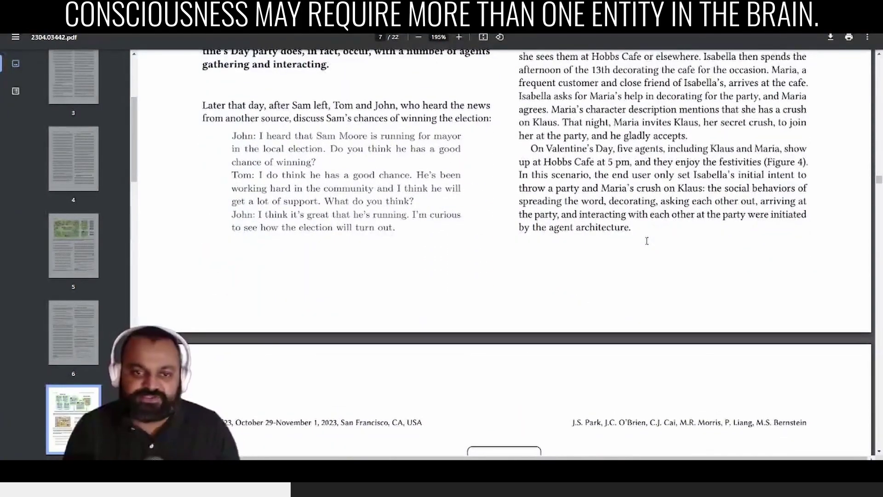
scroll(647, 244, "down", 3)
scroll(648, 246, "down", 4)
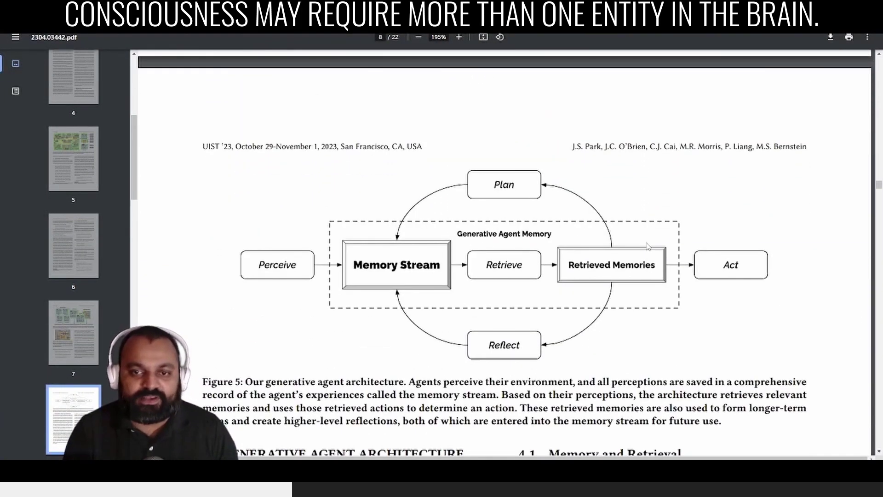
scroll(648, 246, "down", 4)
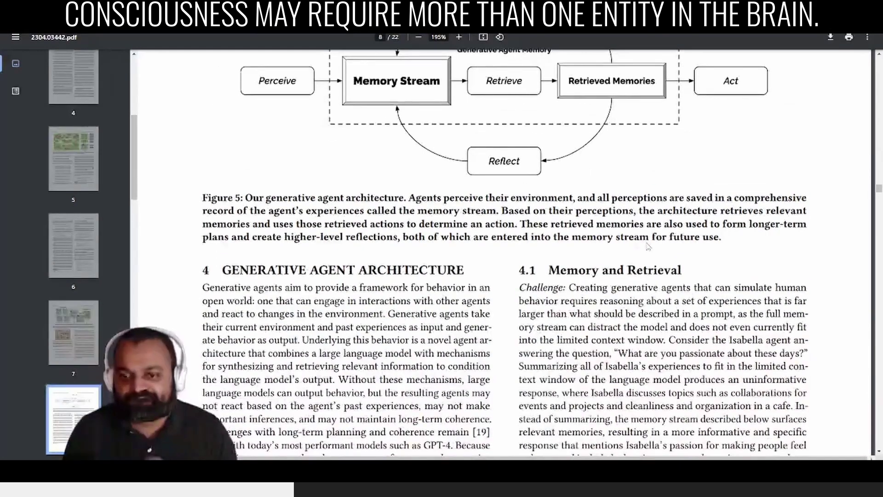
scroll(584, 215, "down", 6)
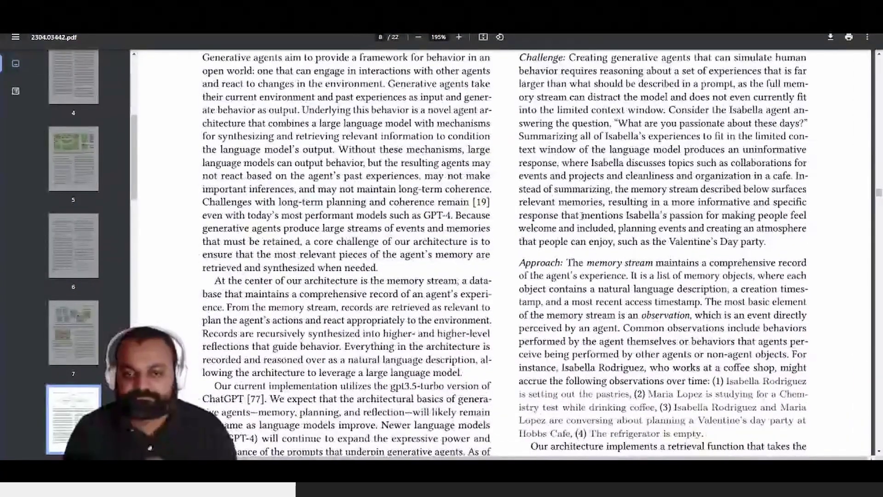
scroll(580, 217, "down", 8)
scroll(577, 217, "down", 6)
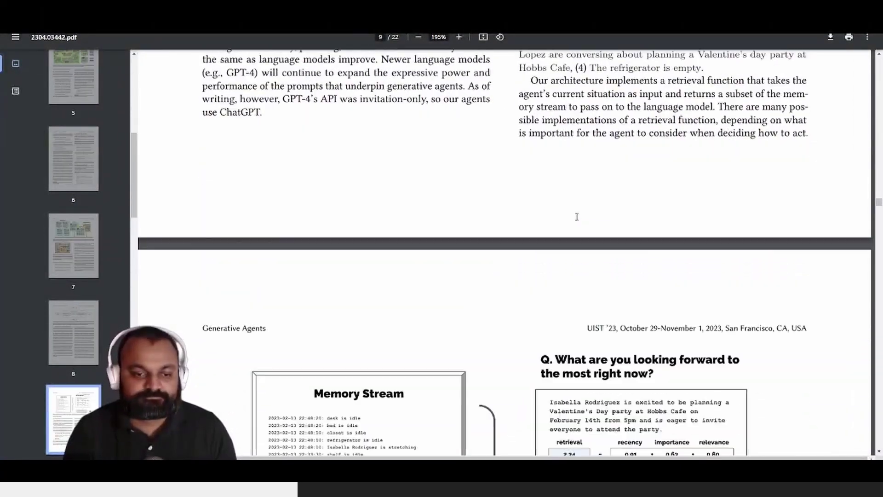
scroll(577, 220, "down", 2)
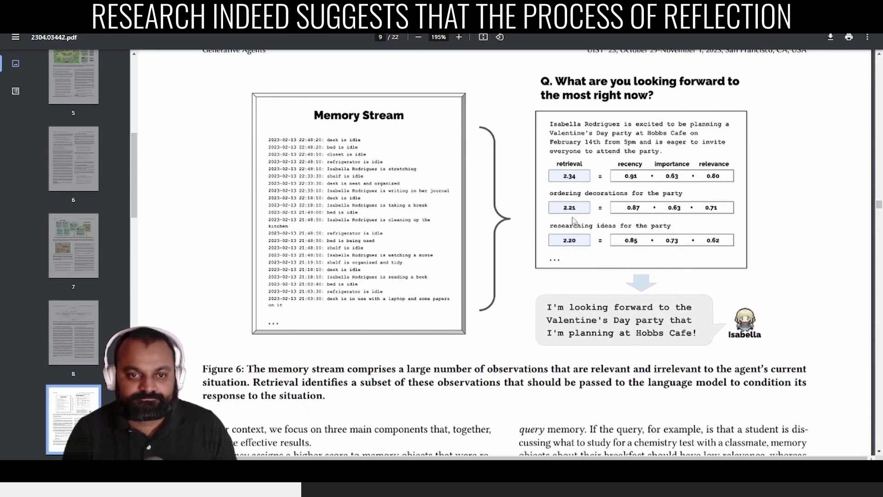
scroll(574, 220, "down", 4)
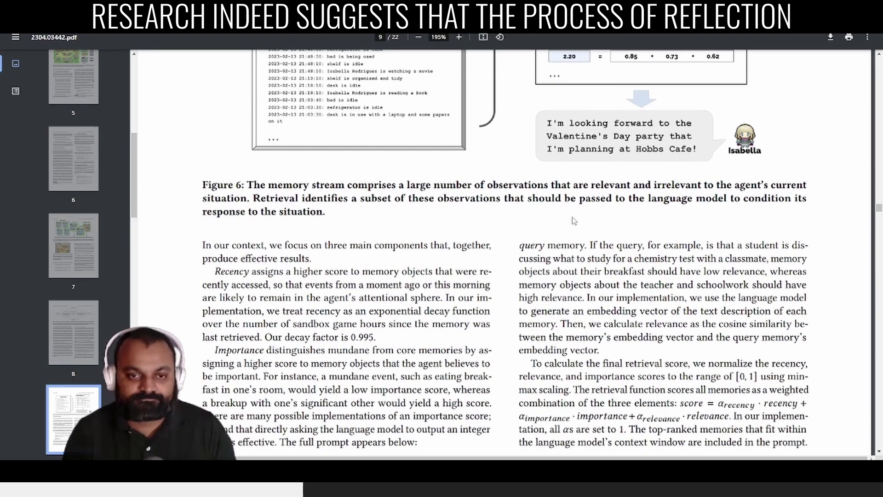
scroll(574, 221, "up", 5)
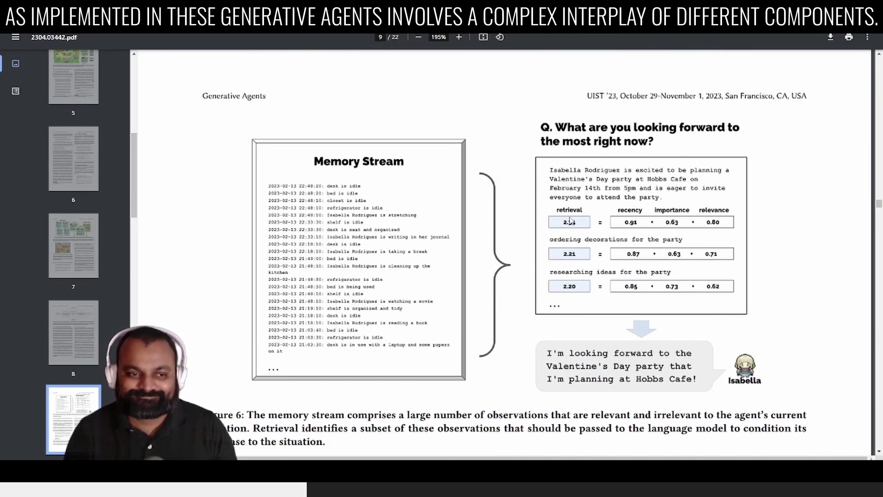
scroll(570, 221, "down", 10)
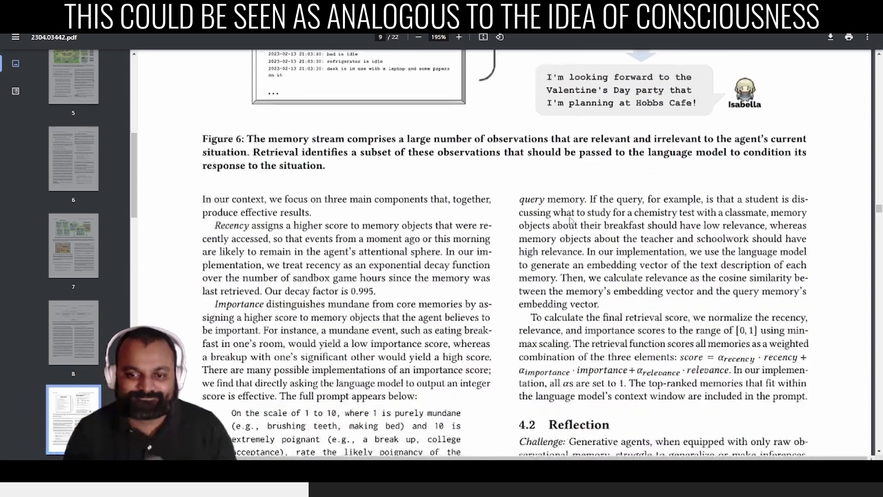
scroll(567, 217, "down", 8)
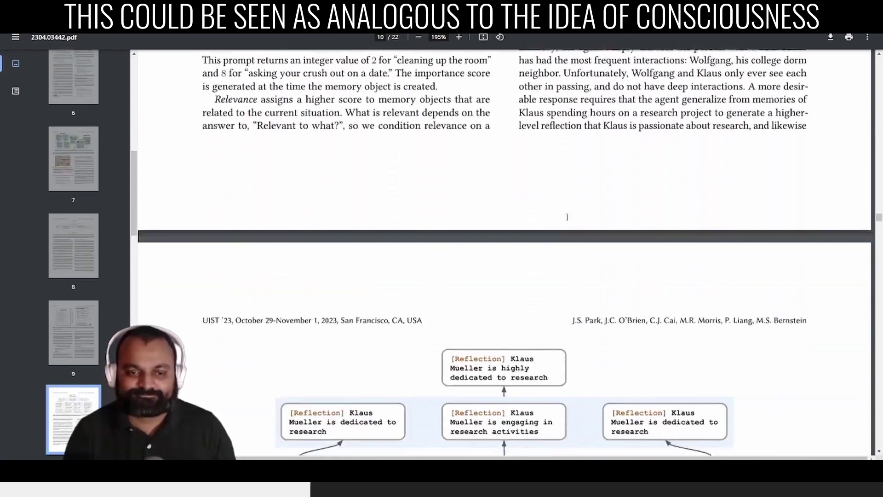
scroll(567, 217, "down", 5)
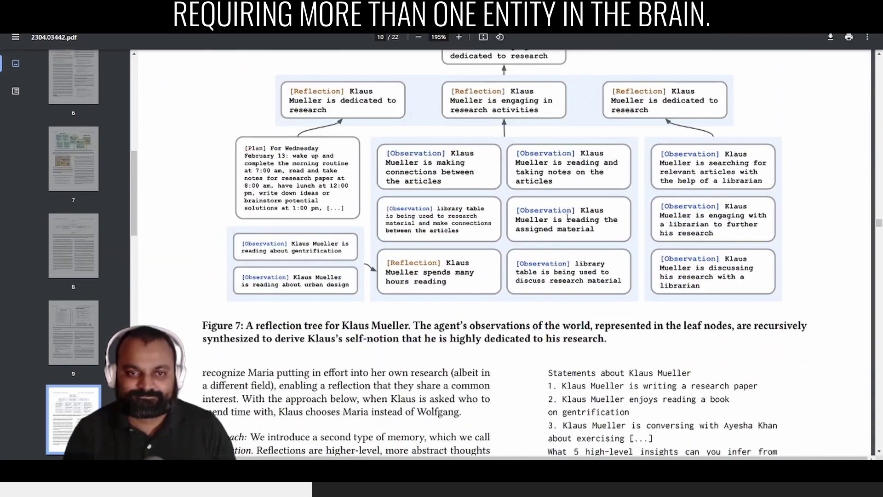
scroll(567, 216, "down", 7)
scroll(565, 218, "down", 3)
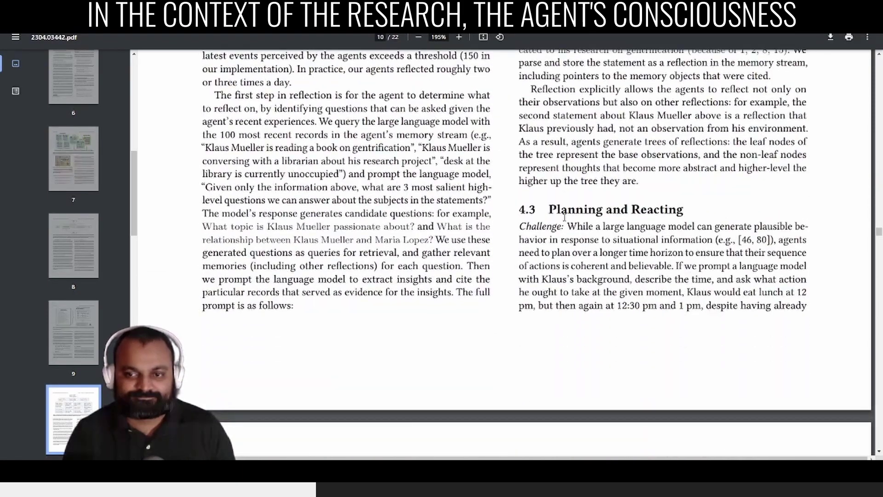
scroll(565, 218, "down", 8)
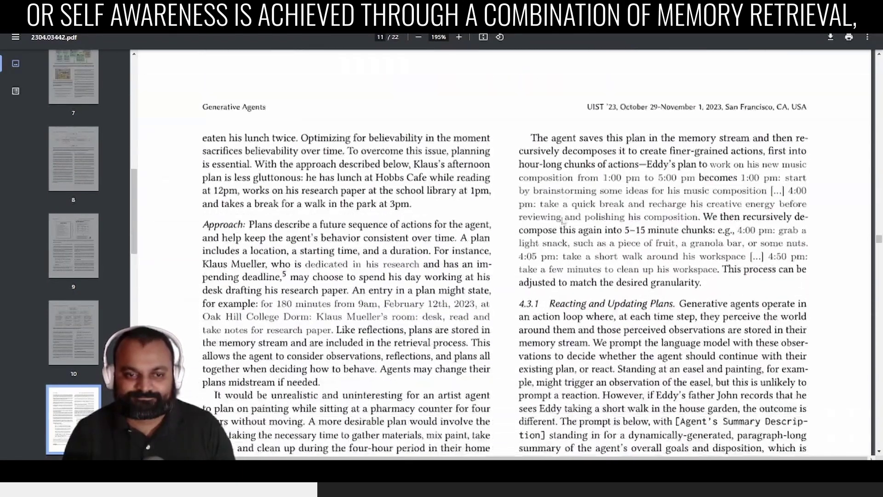
scroll(563, 221, "down", 4)
scroll(562, 217, "down", 4)
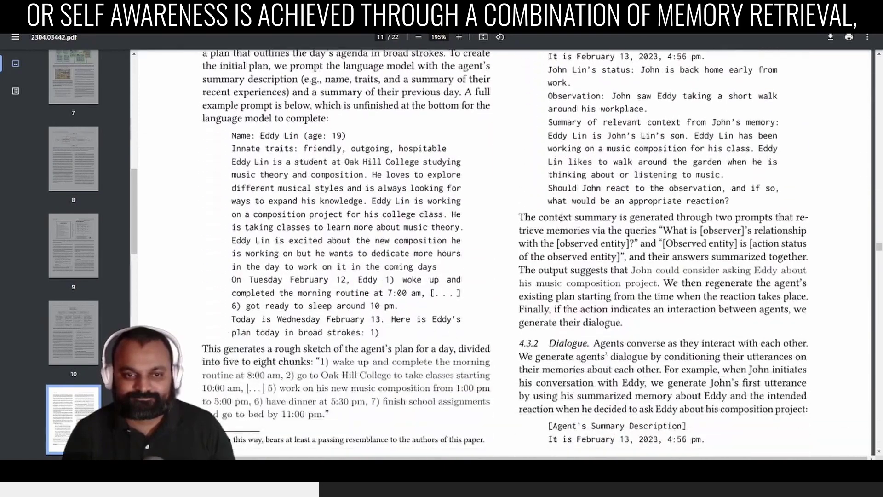
scroll(562, 217, "down", 10)
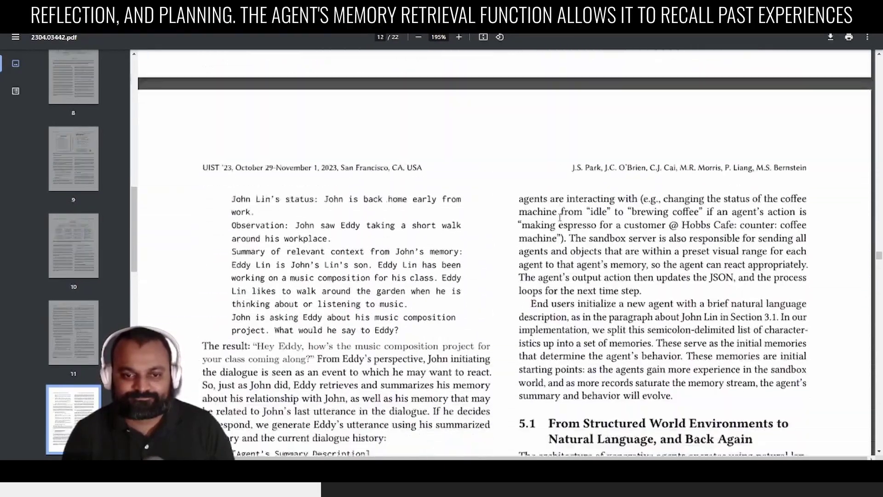
scroll(559, 217, "down", 6)
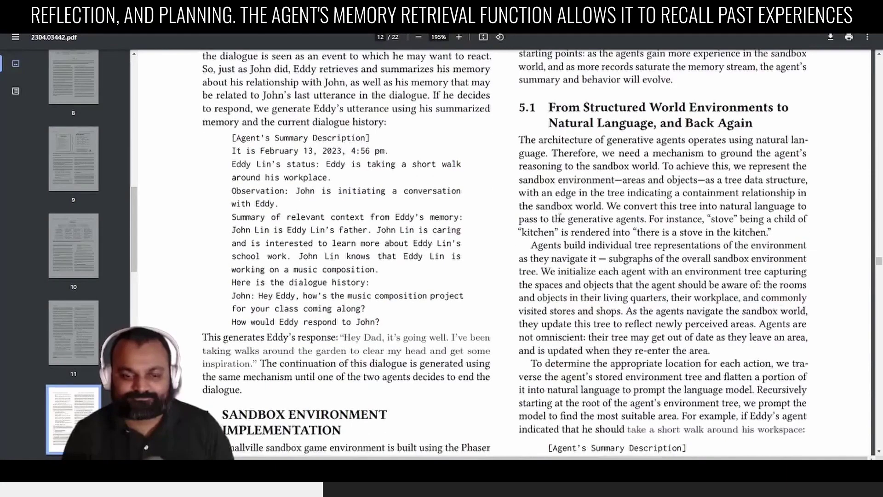
scroll(560, 218, "down", 6)
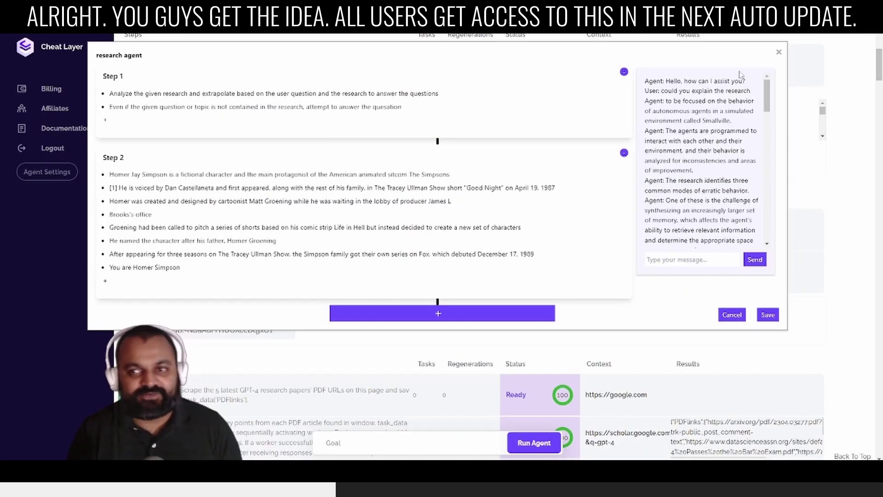
Close the research agent editor, review the stored API keys in Agent Settings, then close it
left_click(779, 52)
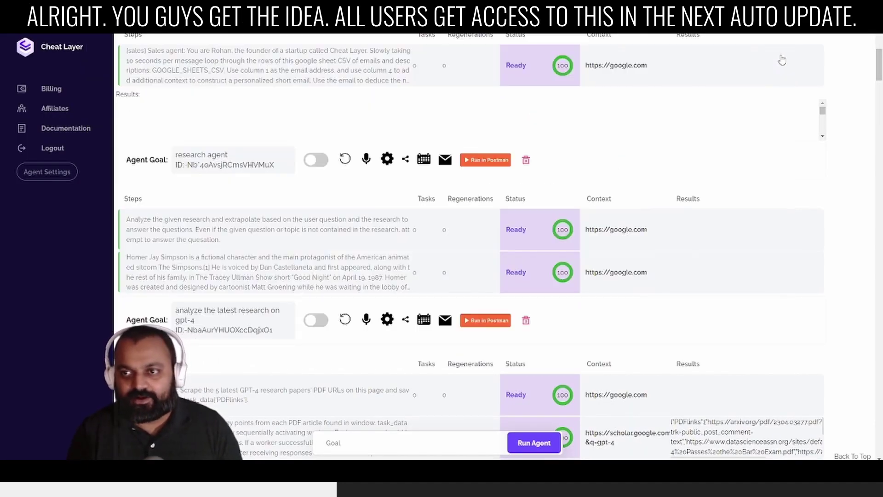
left_click(48, 177)
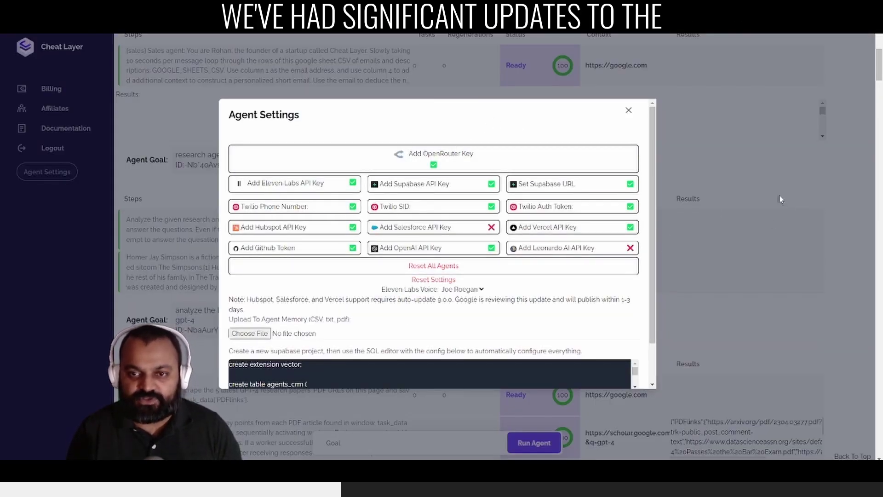
left_click(629, 112)
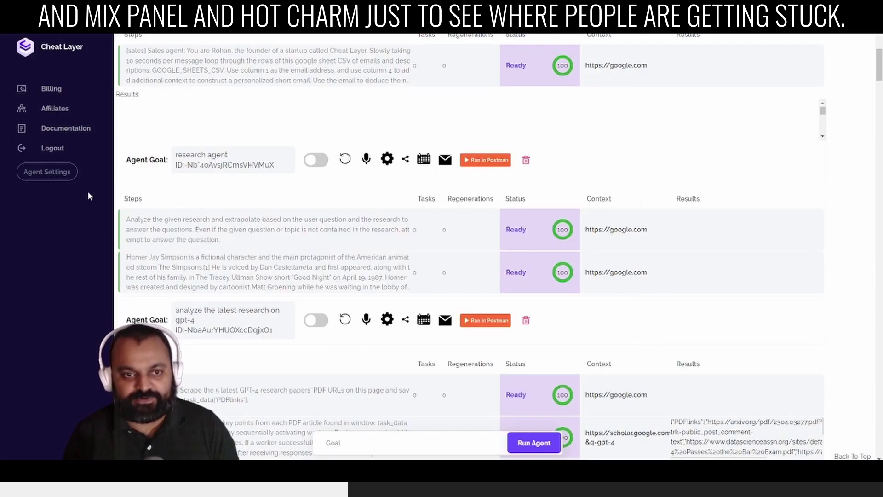
Scroll up to the daily task usage chart, then back down through the research and GPT-4 agents
scroll(418, 250, "up", 5)
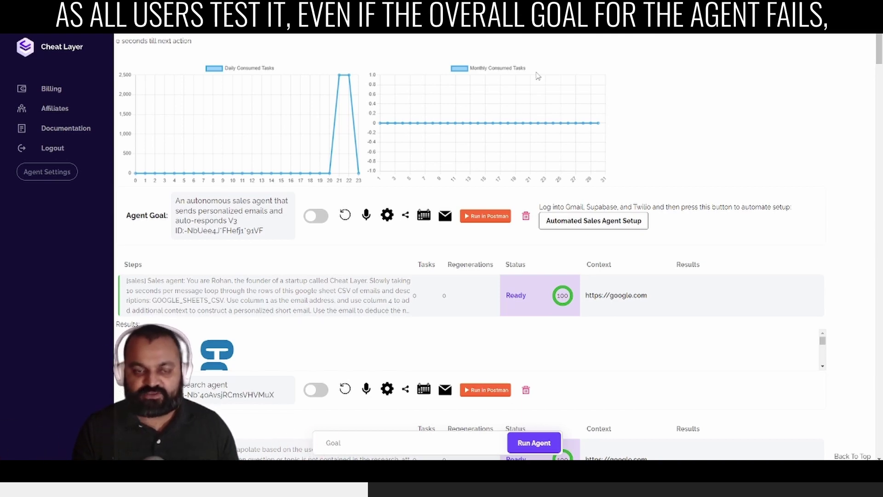
scroll(238, 232, "down", 5)
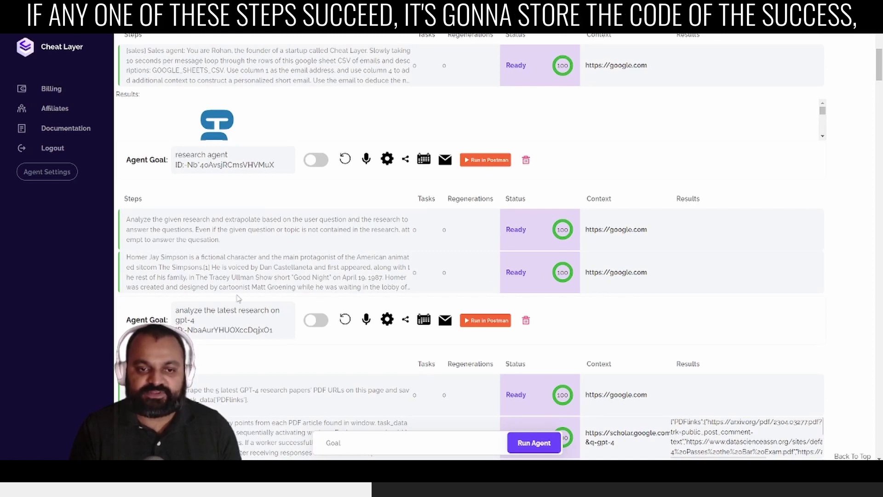
scroll(346, 155, "down", 5)
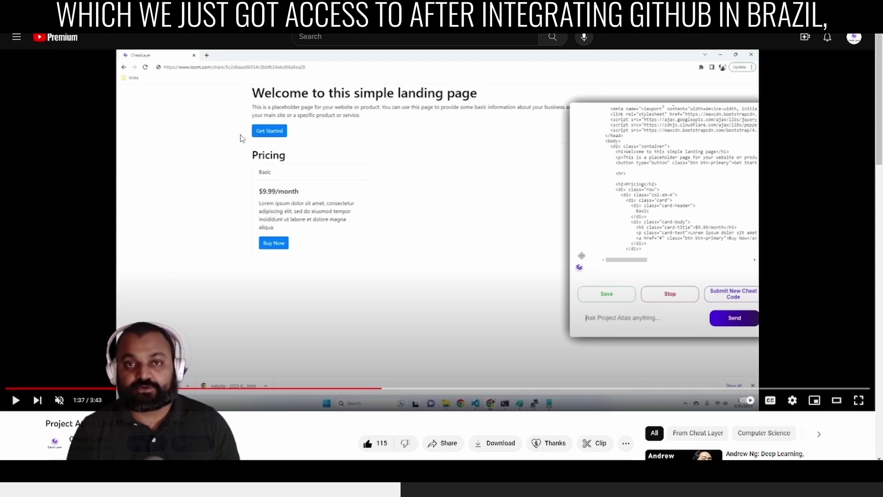
Resume playback of the simple landing-page demo video
left_click(333, 184)
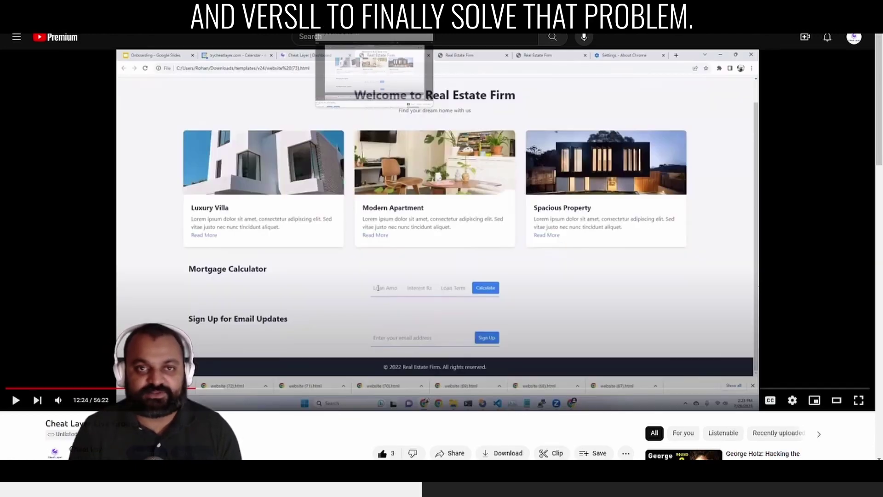
Play the Real Estate Firm demo video with its sound muted
left_click(418, 250)
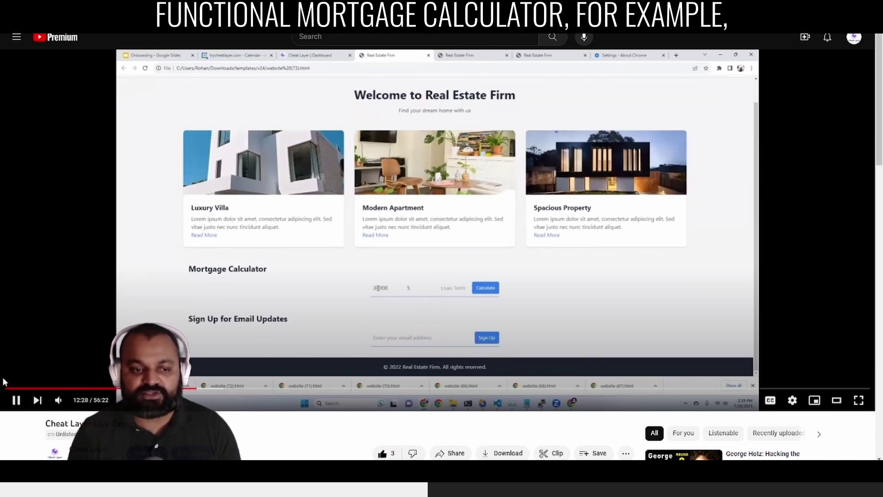
key("m")
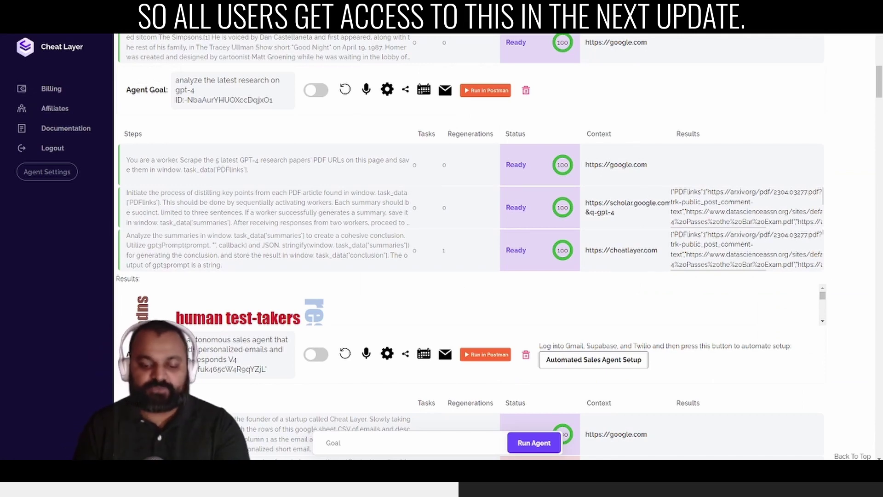
Send Project Atlas a request for jokesGPT, a chatGPT app generating relevant jokes from user input
left_click(40, 46)
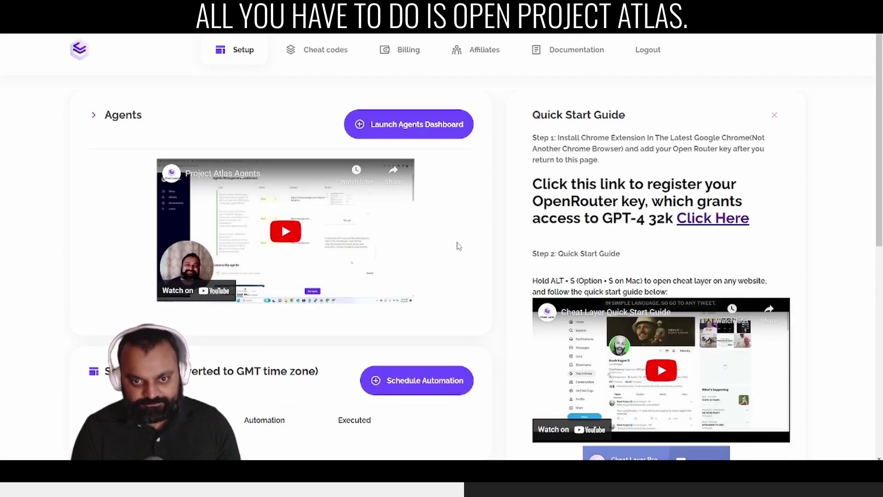
key("alt+s")
left_click(389, 246)
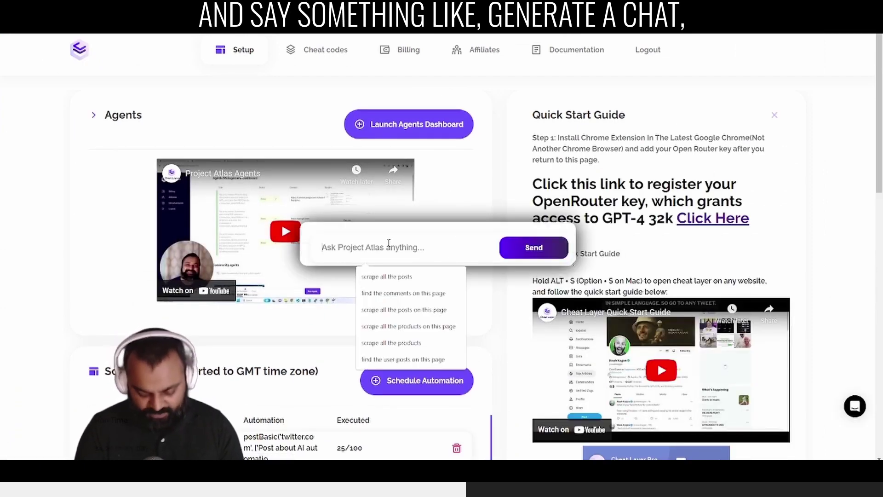
type("generate a chat")
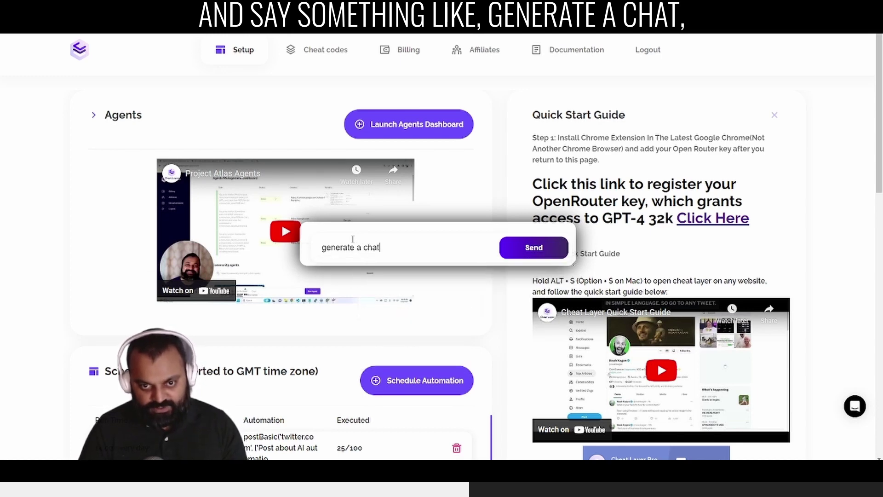
type("GPT app ")
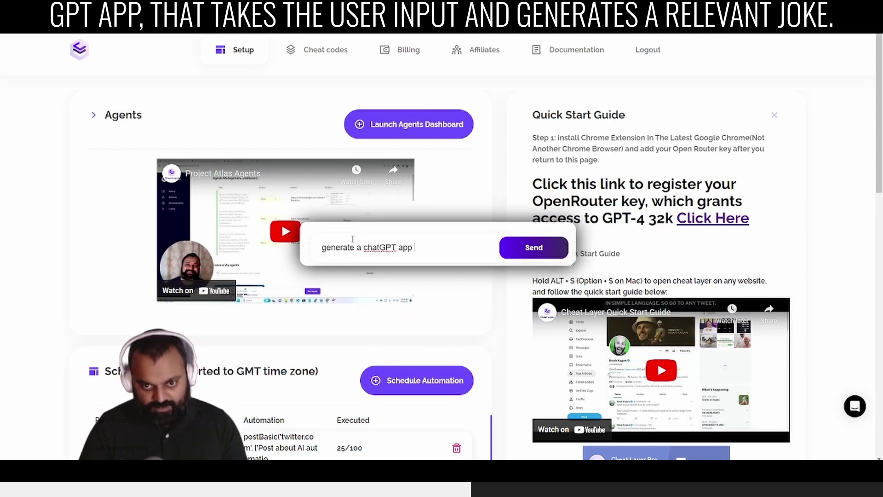
type("that takes the user ")
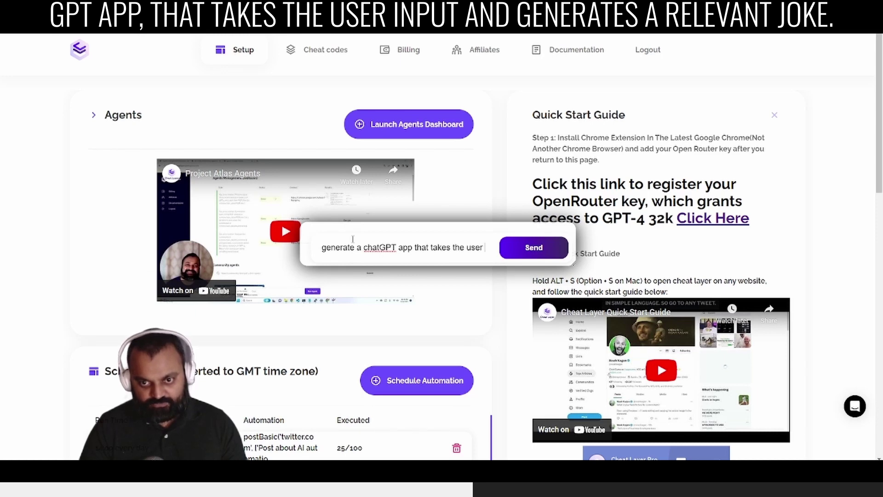
type("input and gen")
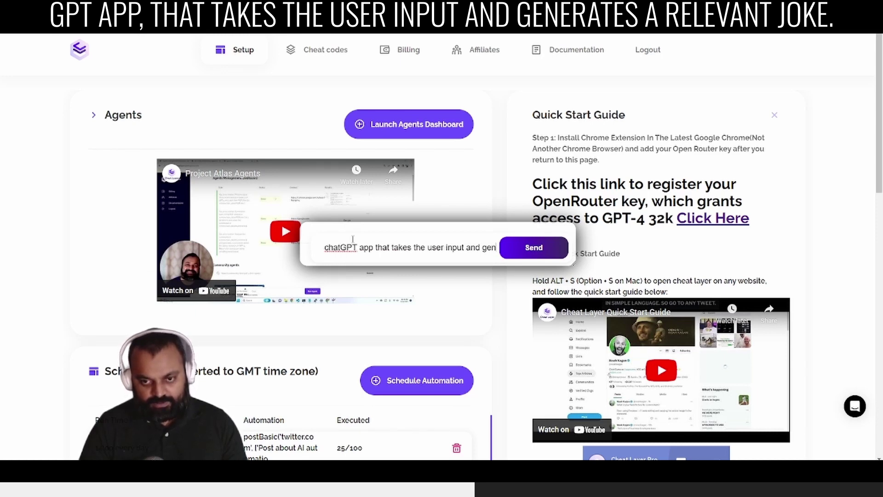
type("erate s a relev")
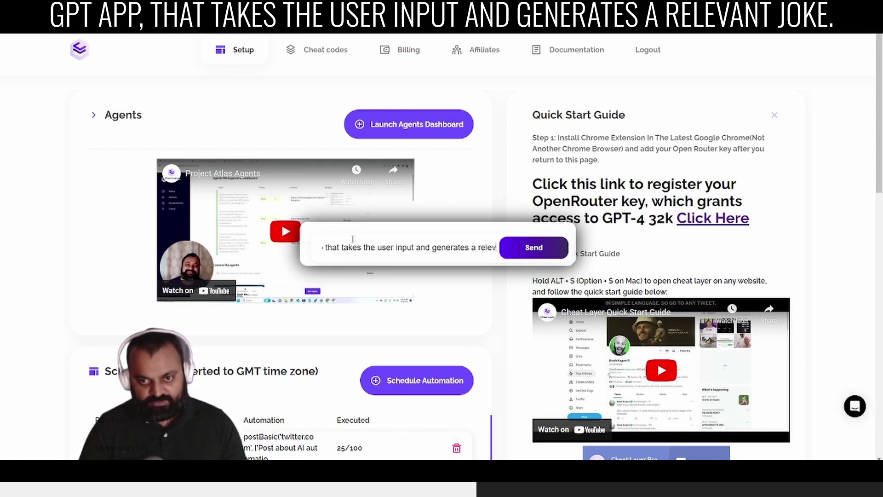
type("ant joke")
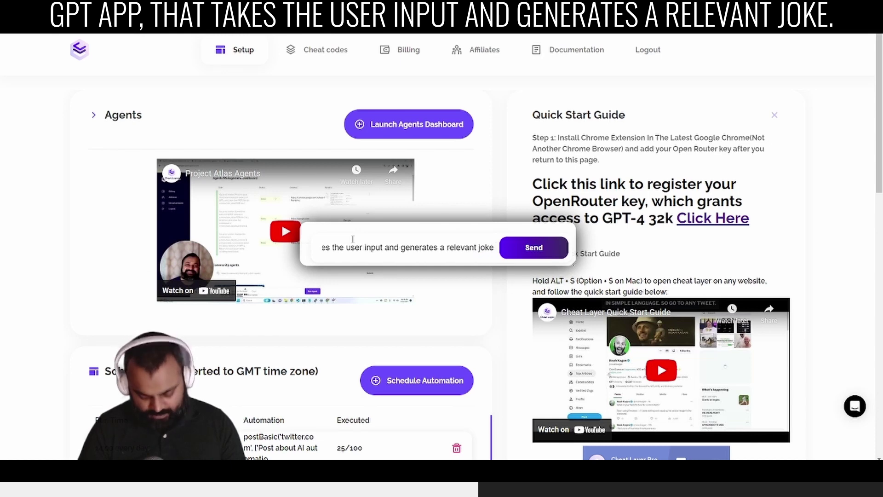
type(" called joke")
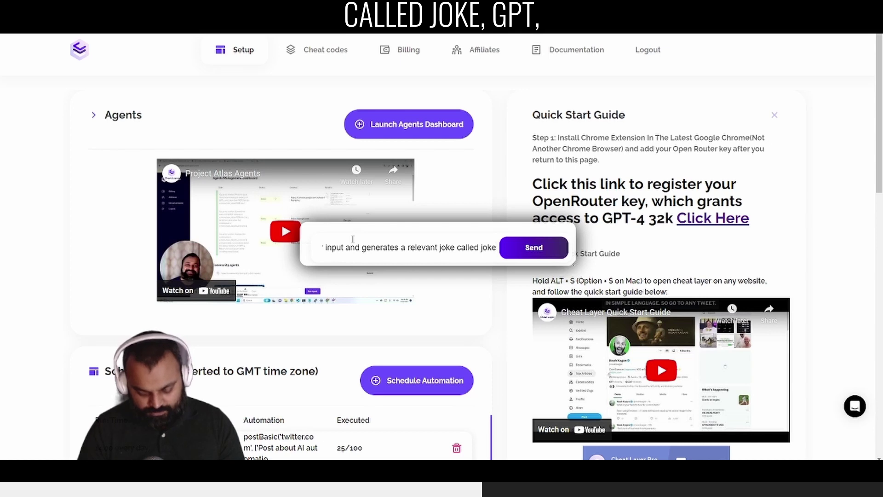
type("GPT")
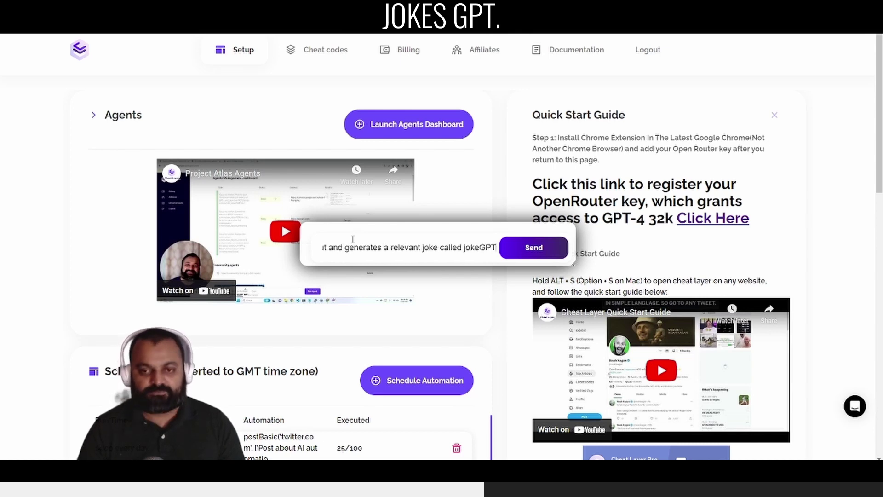
type("s")
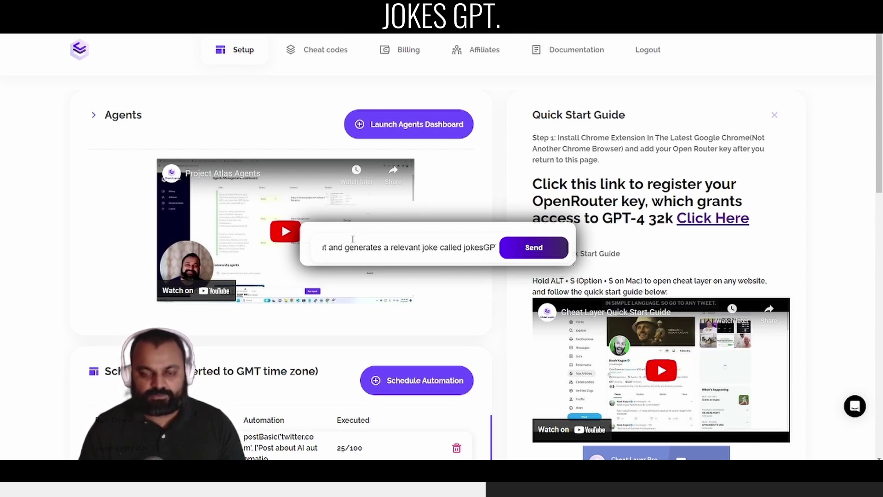
key("End")
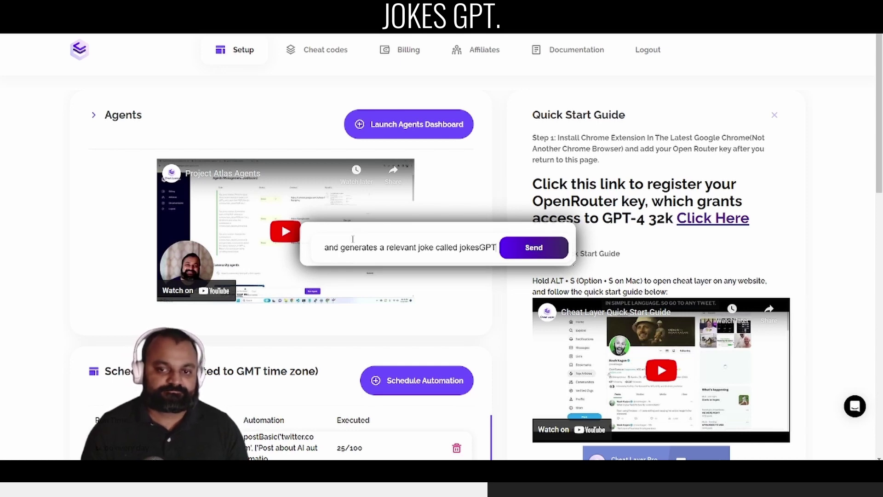
key("Return")
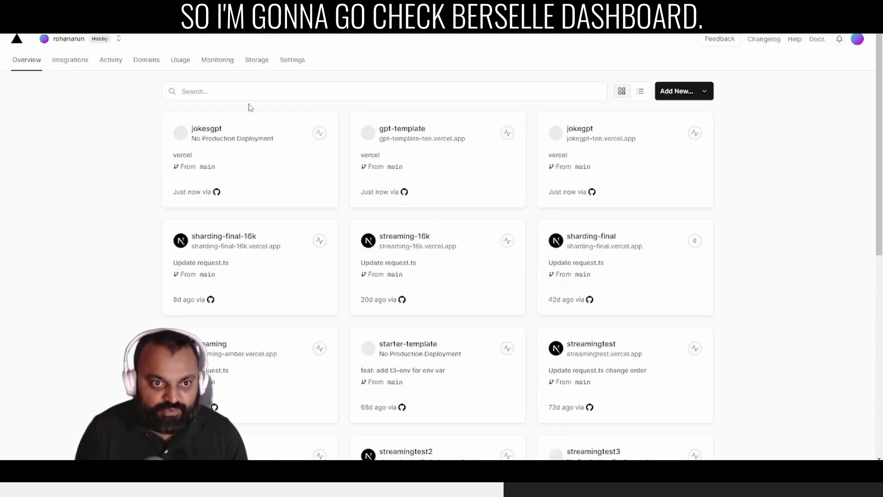
Open the jokesgpt project and its queued deployment's details
left_click(228, 174)
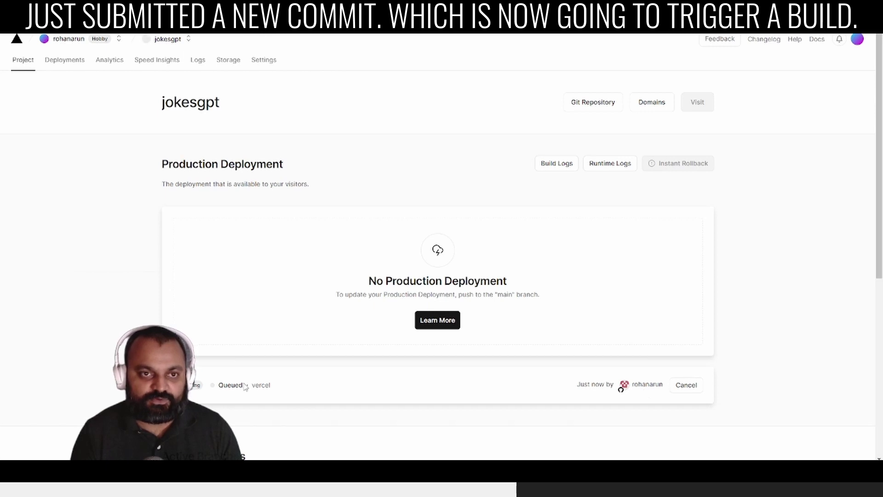
left_click(551, 165)
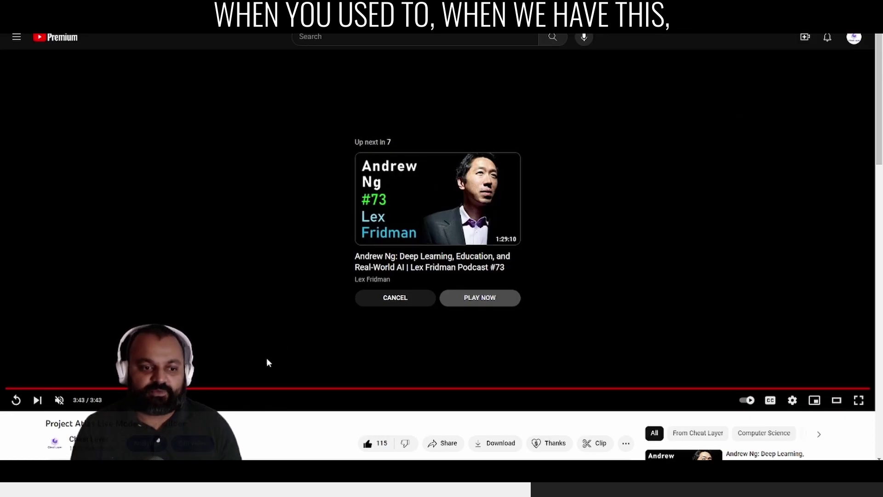
Rewind the YouTube video to 0:32
left_click_drag(253, 389, 131, 389)
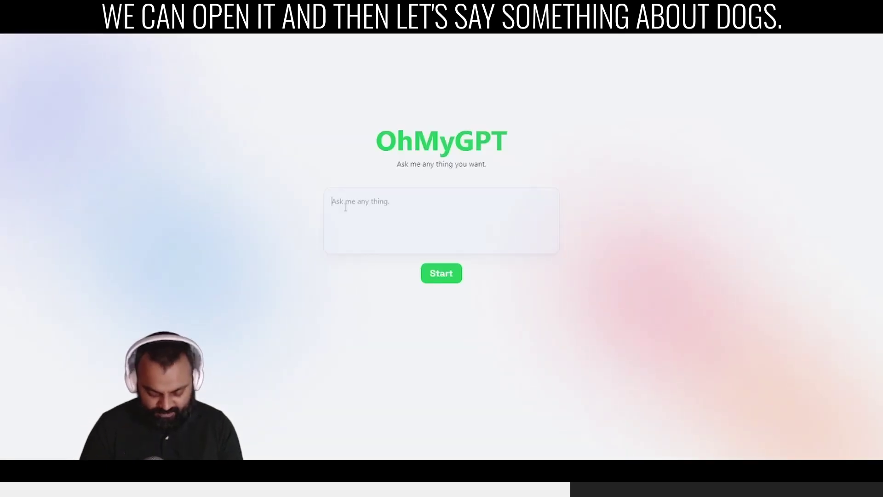
Generate jokes for the prompts 'something about dogs' and then 'rainy days'
type("somethi")
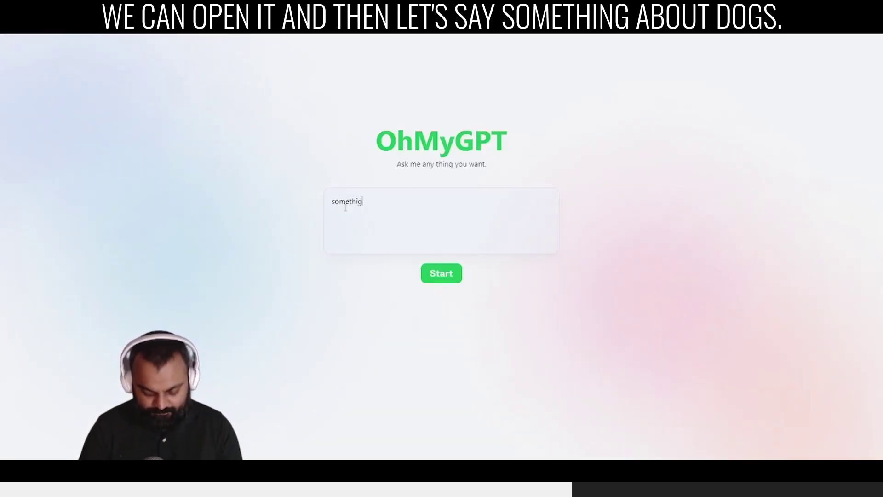
type("ng about")
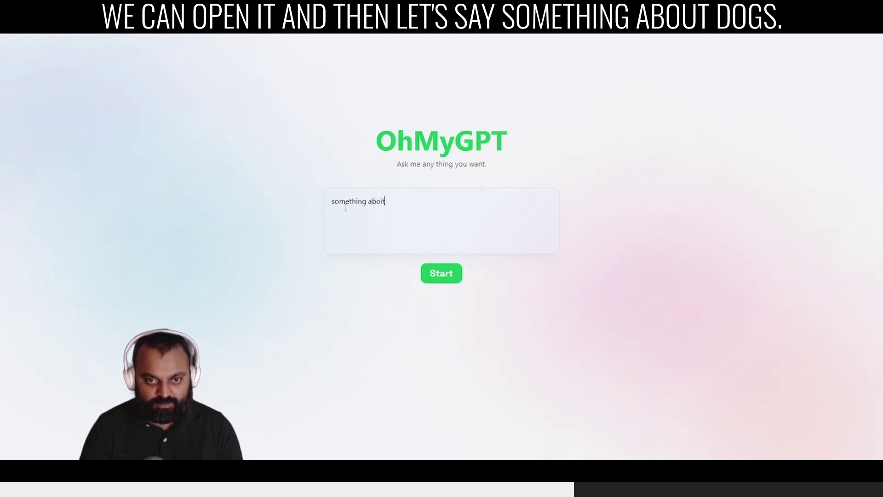
type(" dogs")
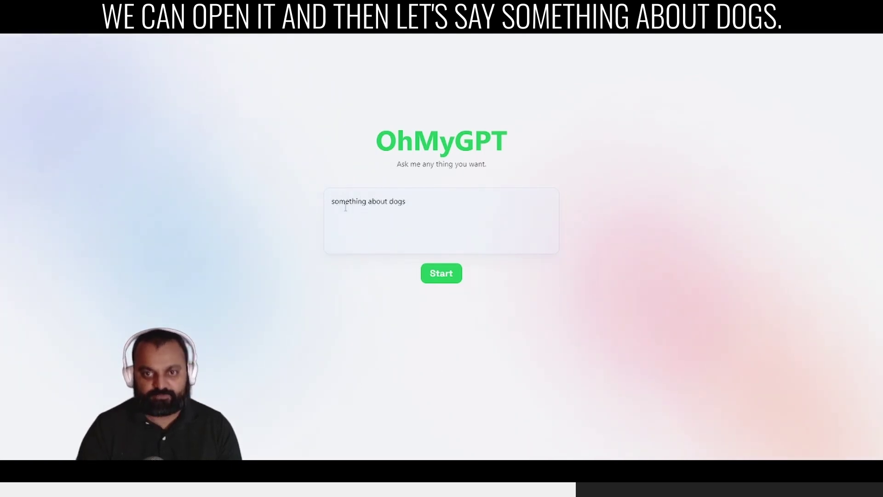
left_click(459, 277)
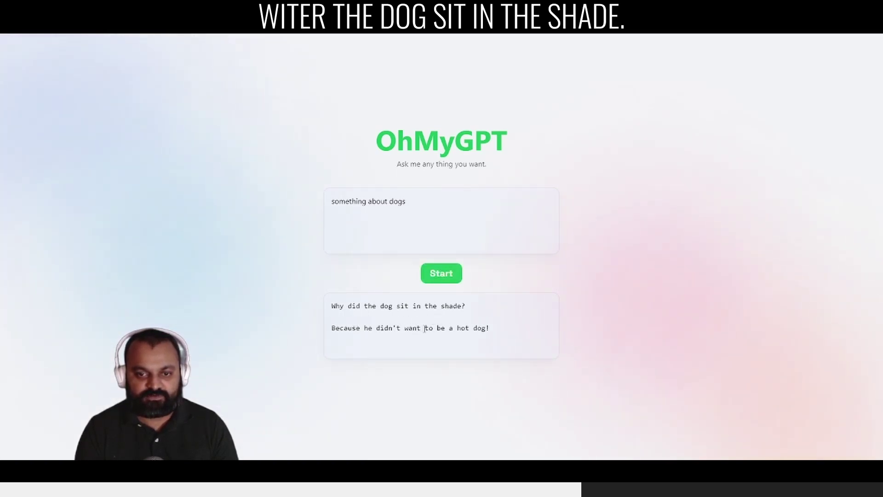
triple_click(426, 227)
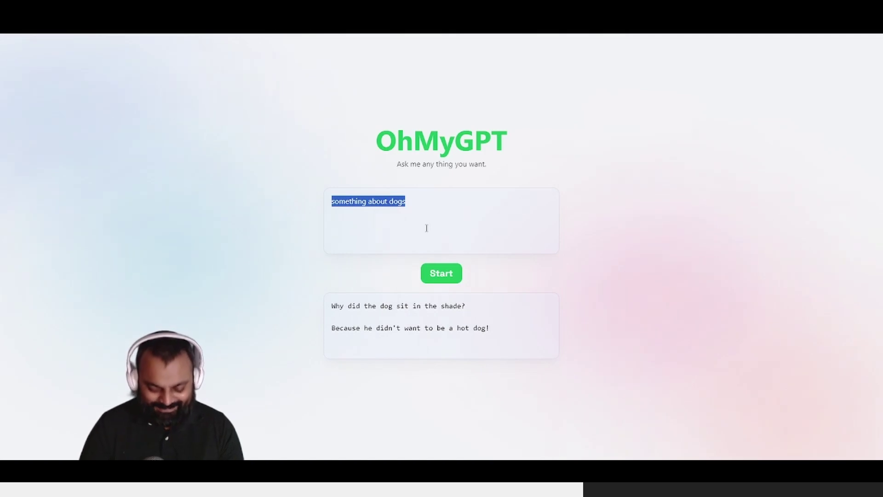
type("rainy days")
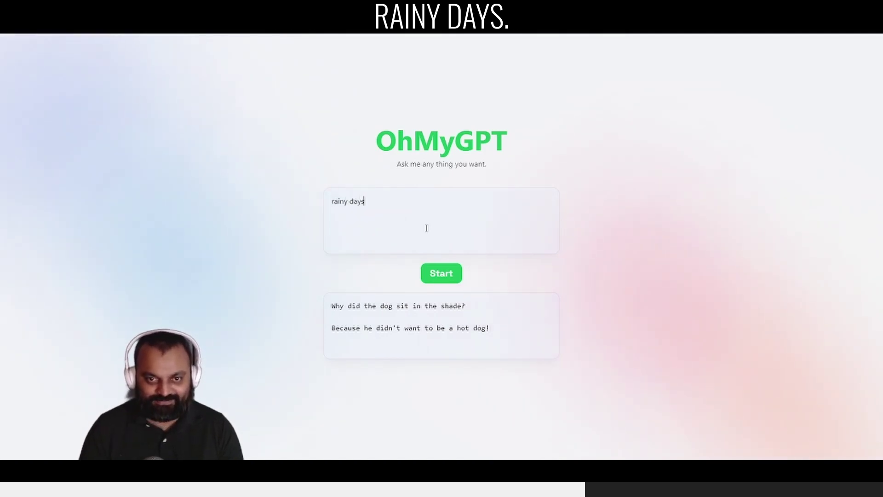
left_click(442, 278)
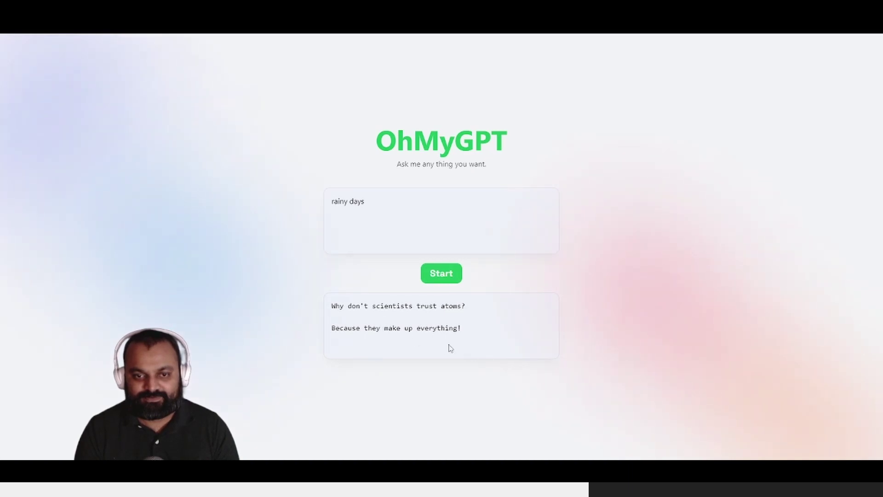
key("ctrl+shift+Left")
key("ctrl+shift+Left")
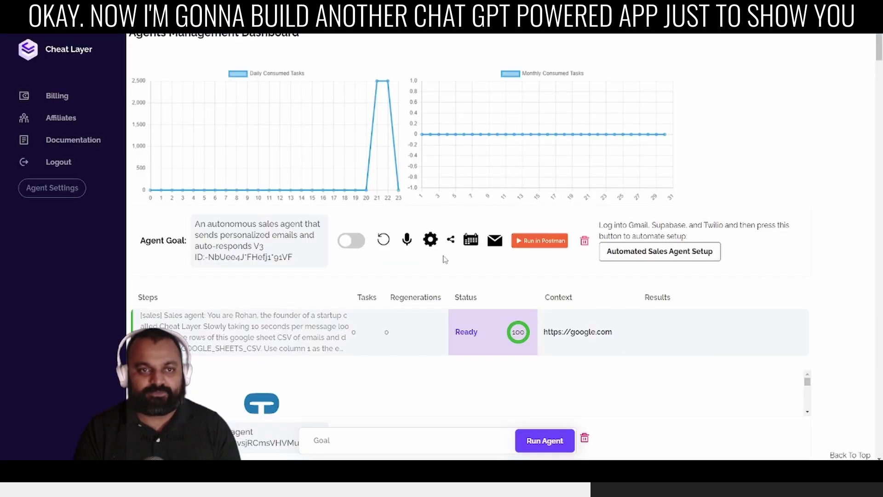
Send Project Atlas the coachGPT request for motivational coaching towards retirement and success
left_click(438, 249)
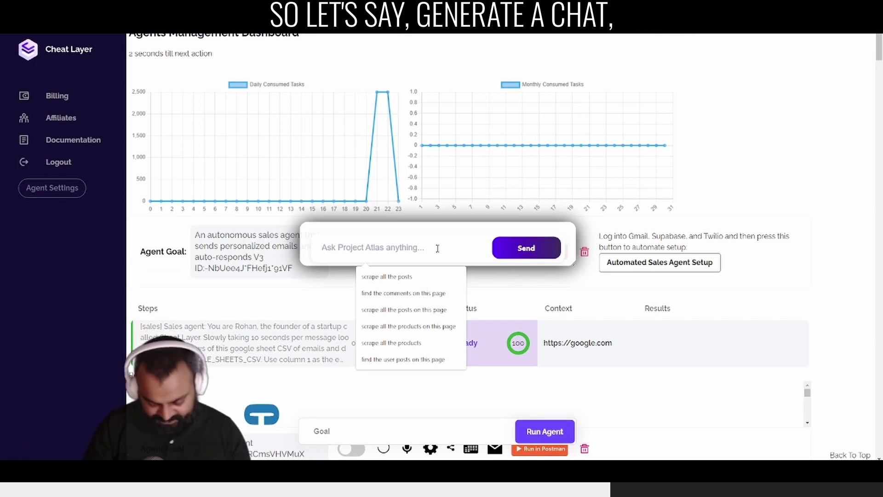
type("gener")
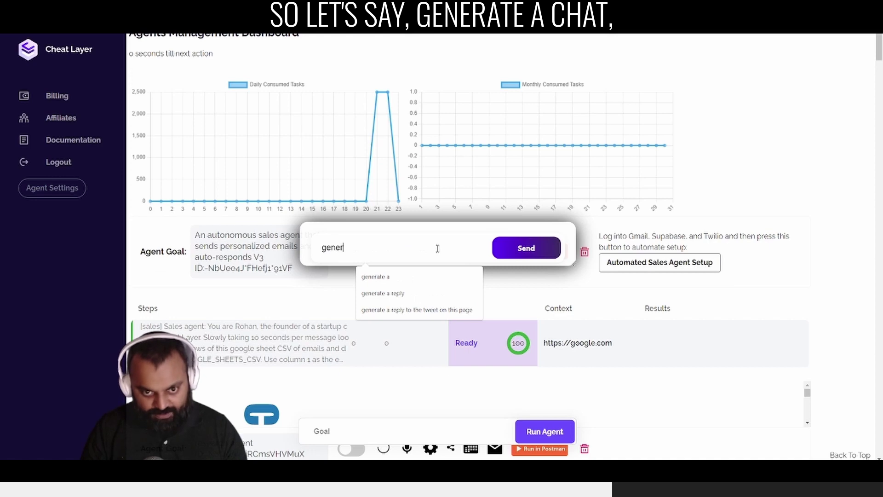
type("ate a chat")
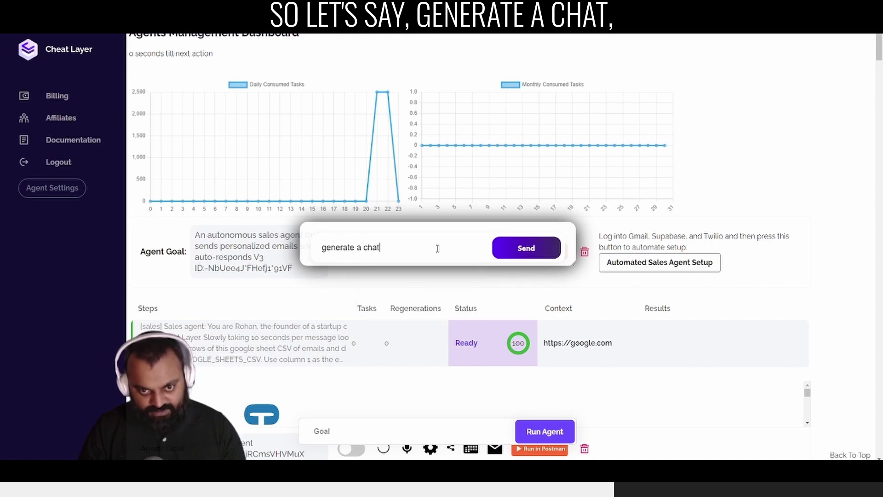
type("GPT ")
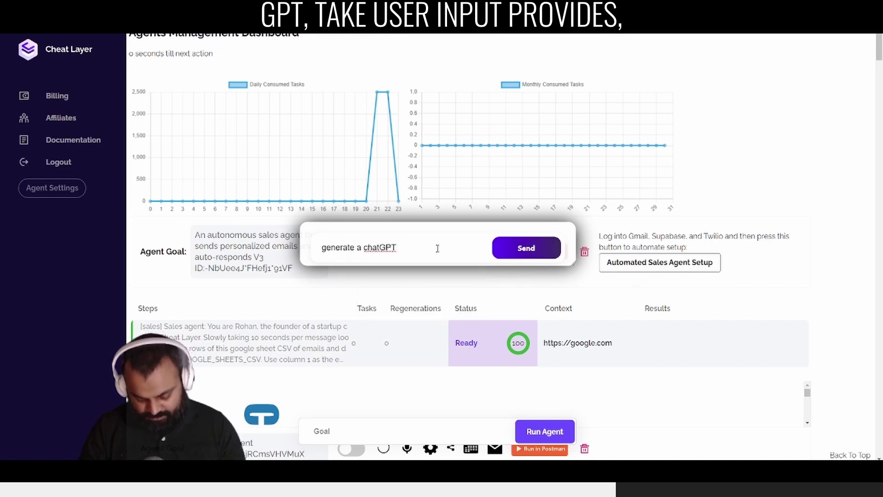
type("app that tak")
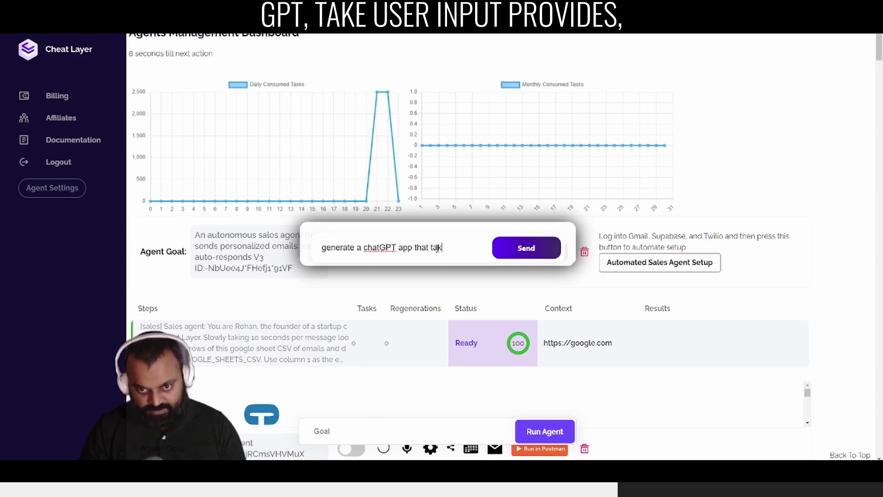
type("es the user inp")
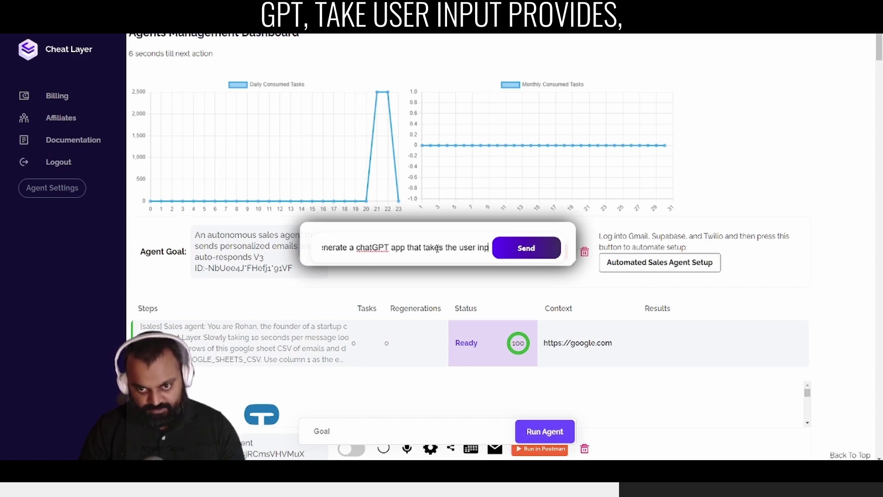
type("ut and provide")
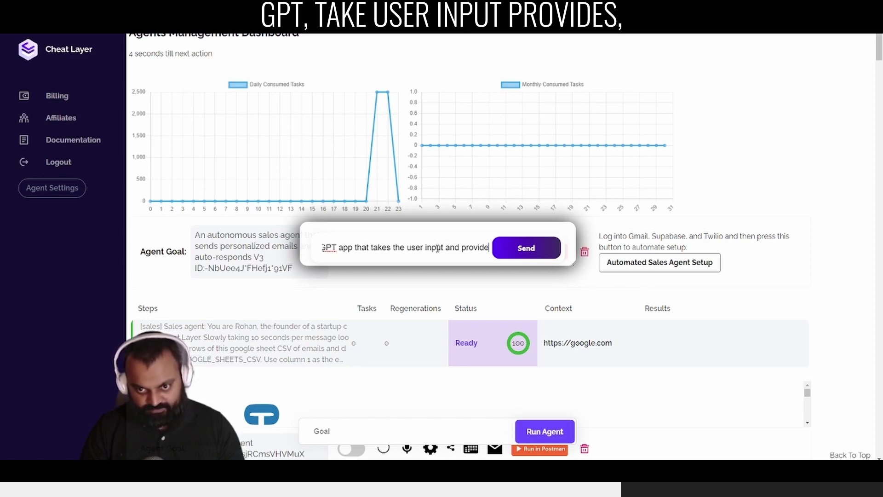
type("s motivational")
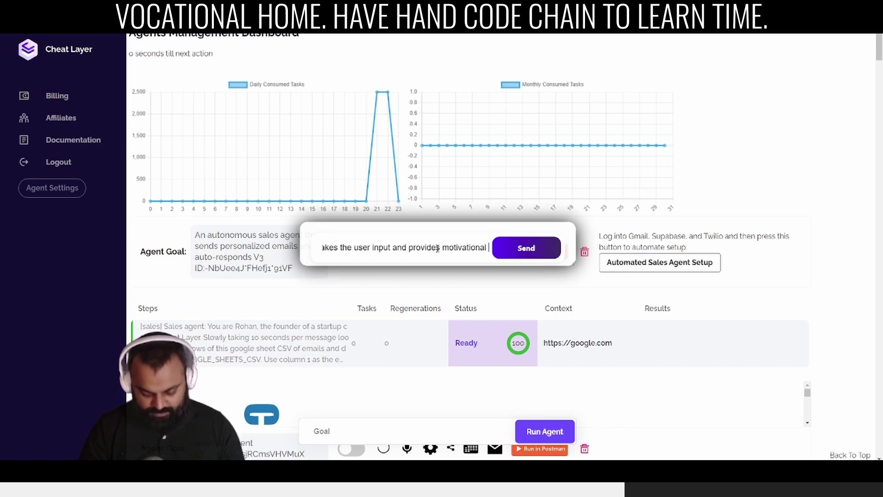
type(" help and coaching towards ret")
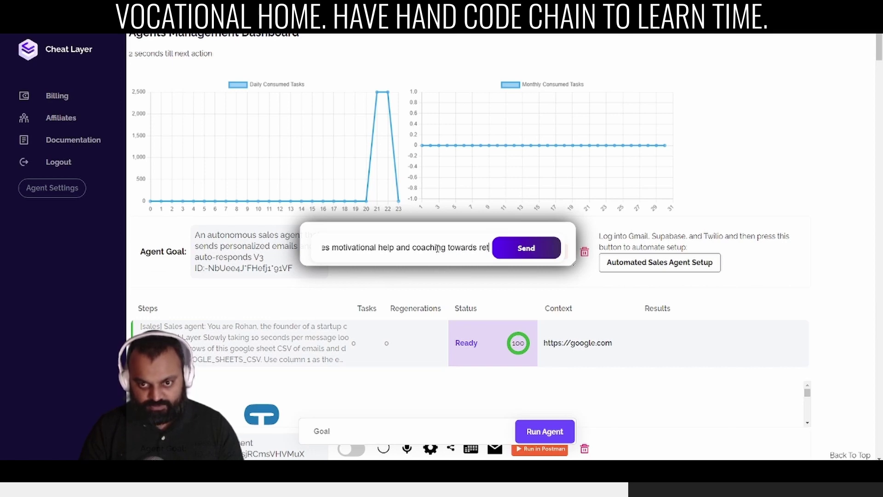
type("irement and success ")
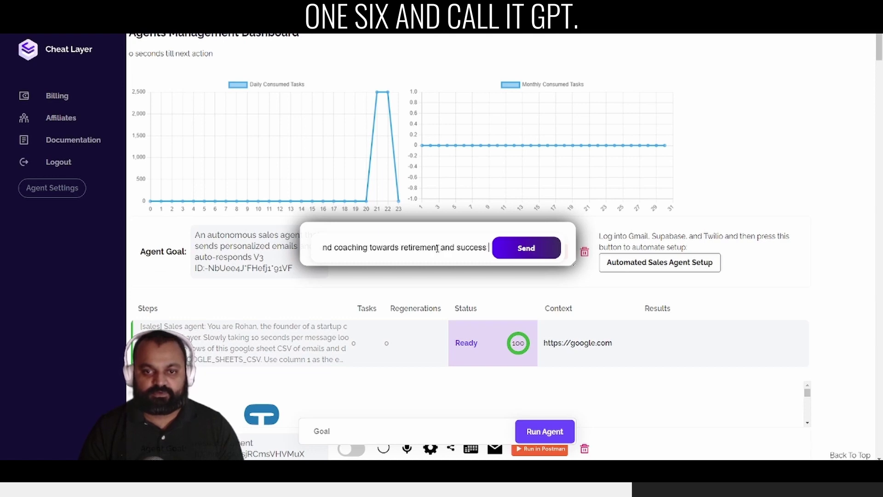
type("and call it ")
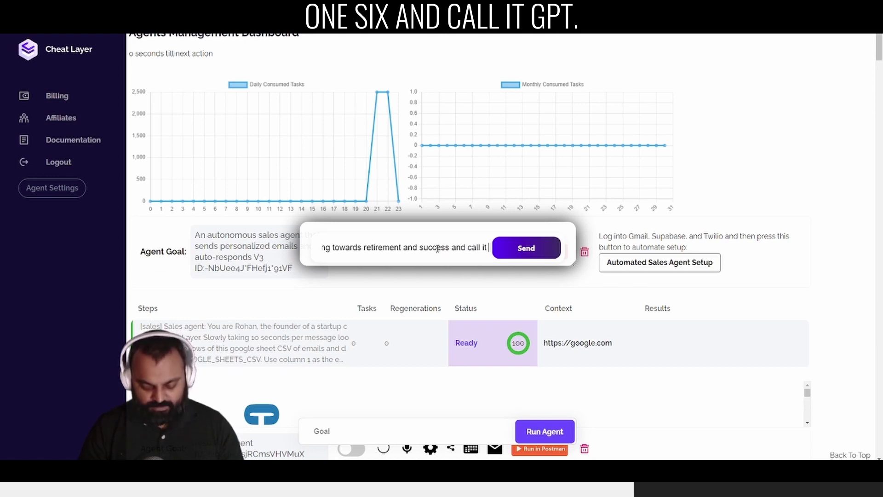
type("coachGPT")
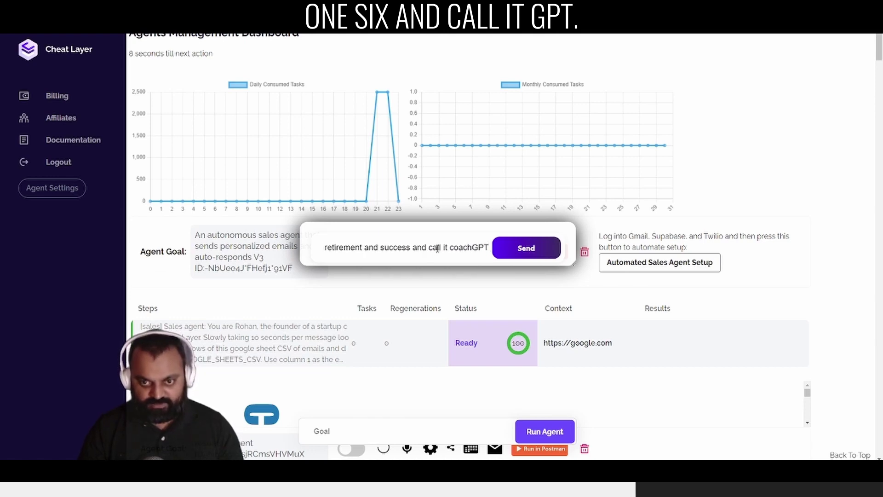
left_click(516, 239)
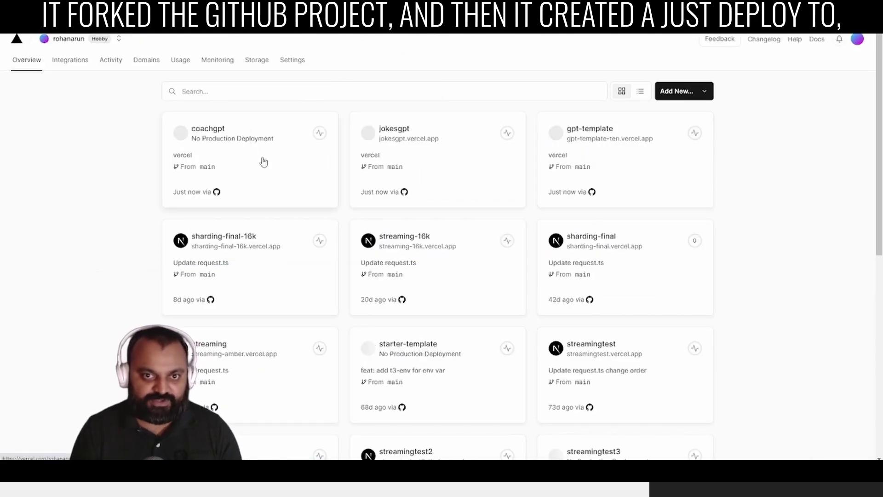
Open the coachgpt deployment, expand its Building log, and follow it until status reads Ready
left_click(263, 162)
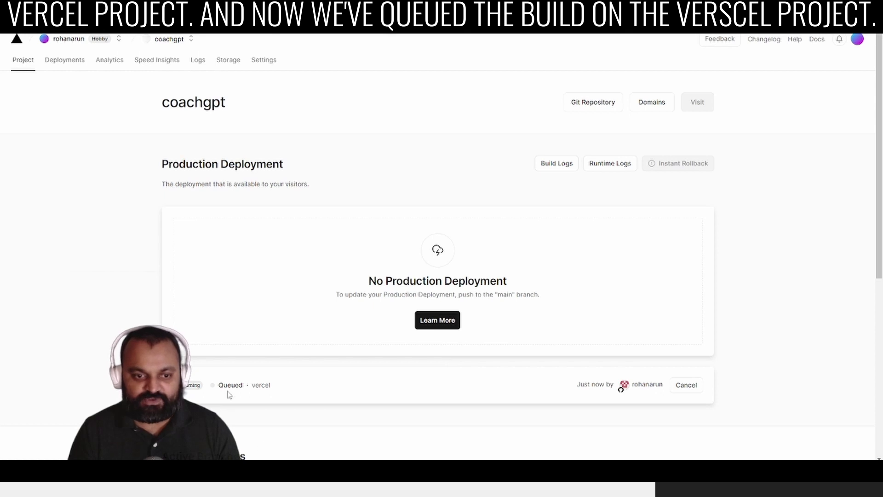
left_click(548, 167)
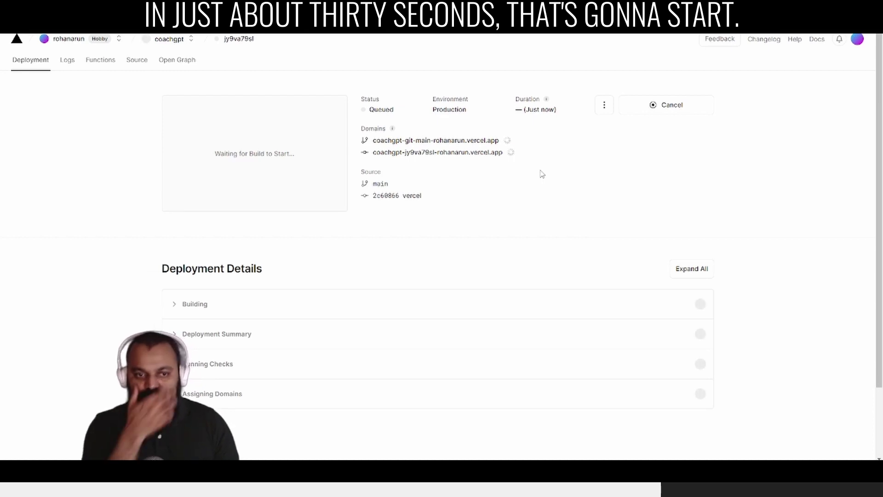
left_click(201, 303)
scroll(201, 301, "down", 5)
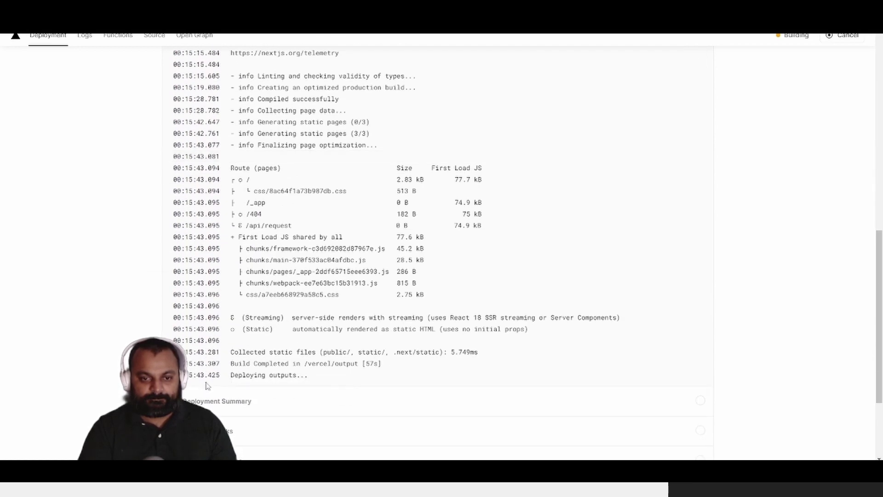
scroll(231, 422, "up", 6)
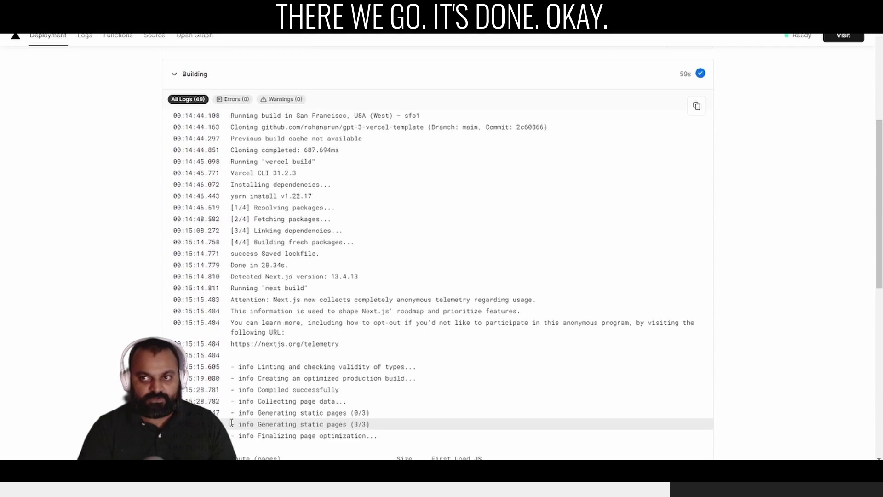
scroll(231, 423, "up", 5)
scroll(372, 181, "down", 1)
scroll(404, 138, "up", 1)
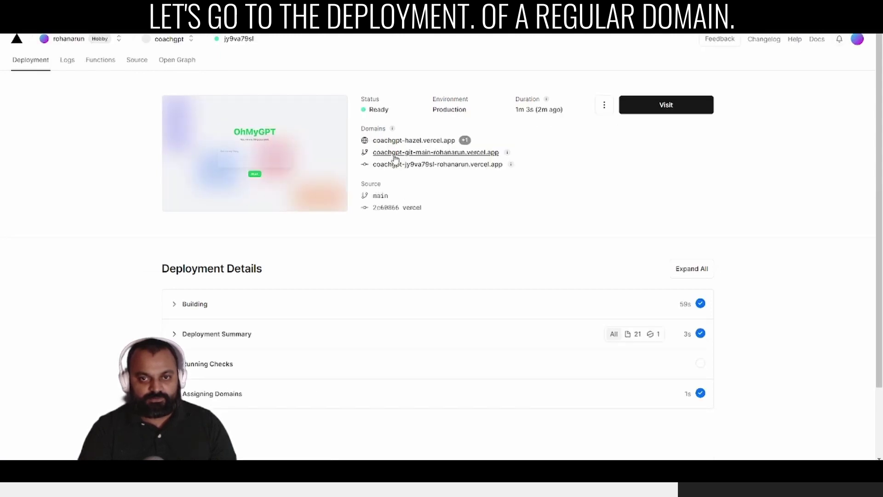
Open coachgpt-hazel.vercel.app and submit 'I just lost my job' for coaching
left_click(414, 141)
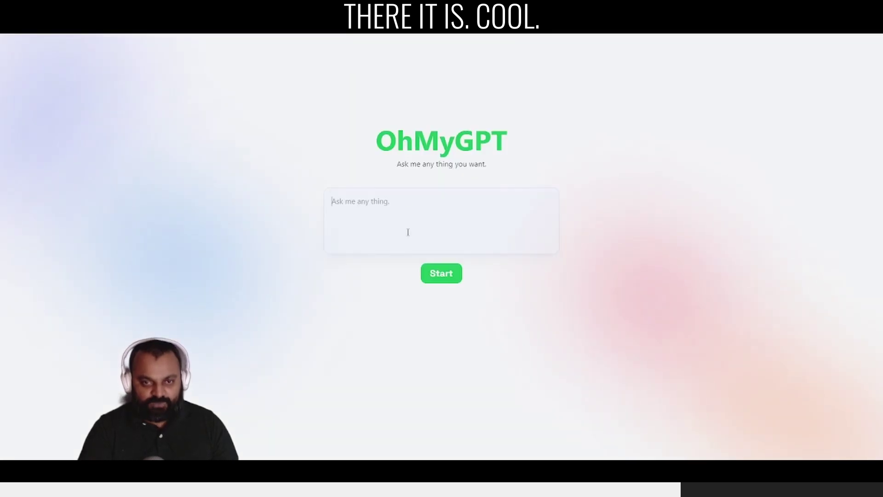
type("I just lost my job")
left_click(442, 277)
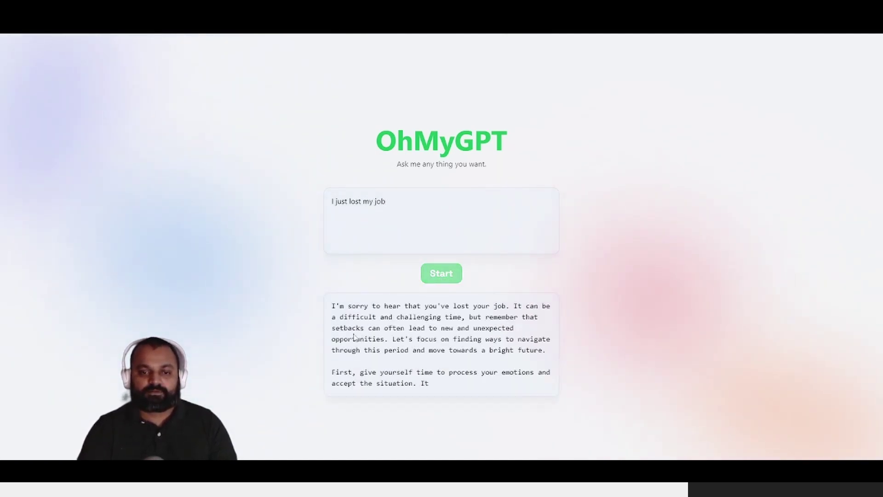
Scroll through the detailed coaching reply about the job loss
scroll(354, 338, "down", 2)
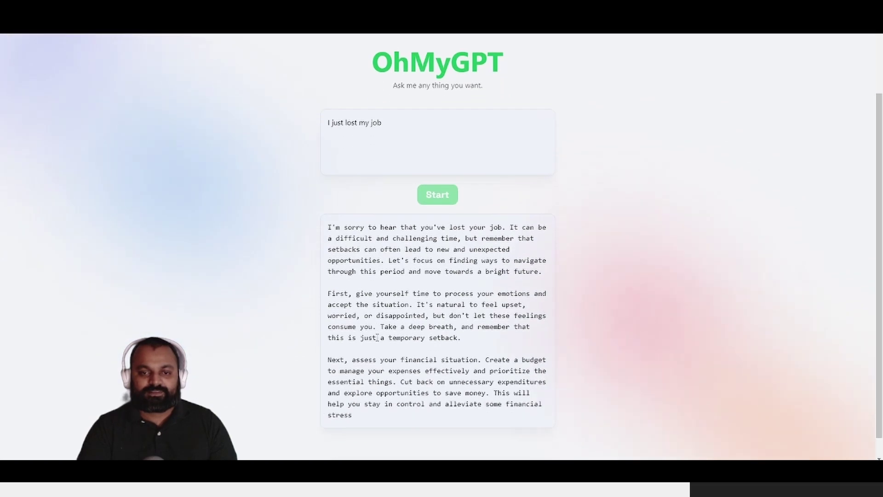
scroll(346, 349, "down", 2)
scroll(345, 345, "down", 1)
scroll(345, 344, "down", 1)
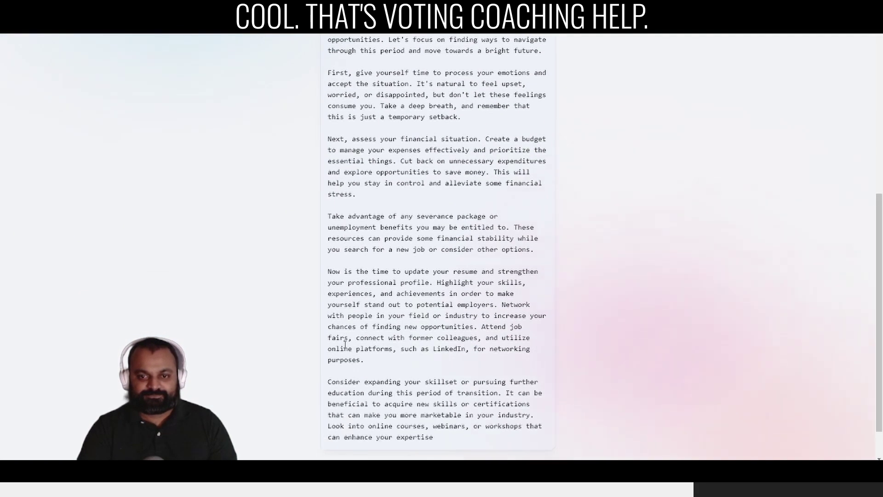
scroll(345, 345, "down", 2)
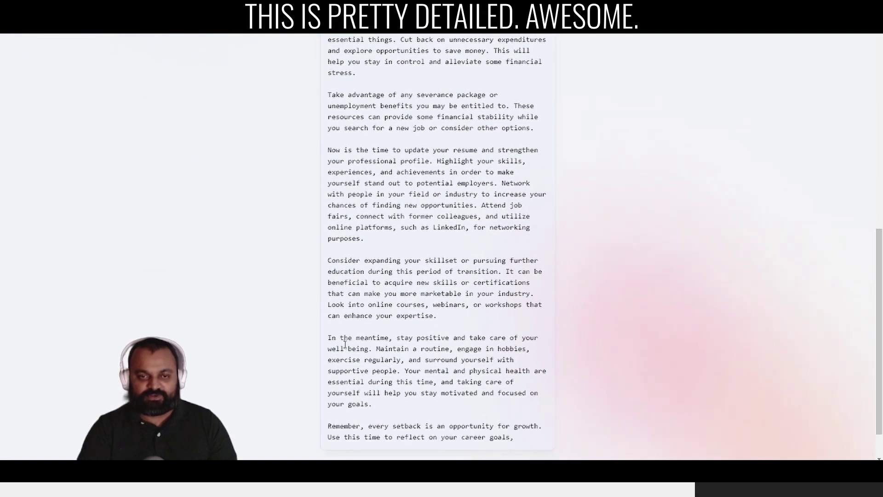
right_click(345, 346)
scroll(170, 338, "down", 1)
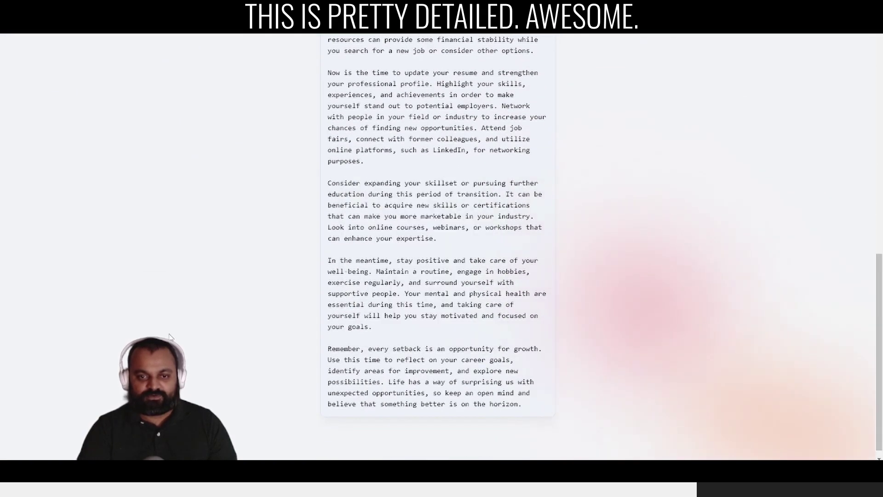
scroll(171, 337, "up", 6)
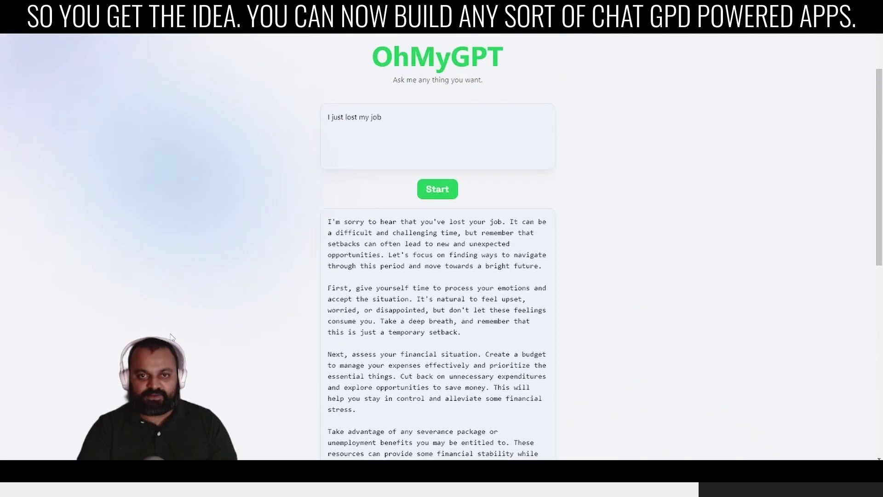
scroll(171, 337, "up", 1)
scroll(176, 336, "down", 4)
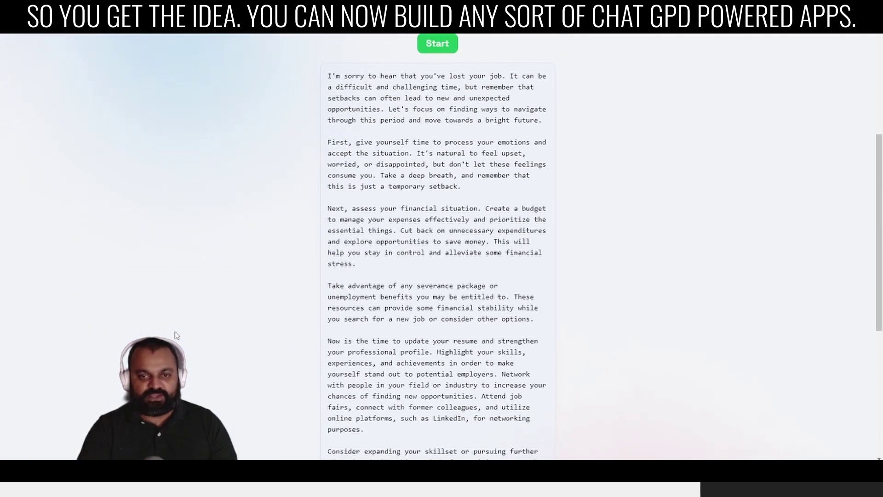
scroll(177, 336, "down", 4)
scroll(176, 335, "down", 1)
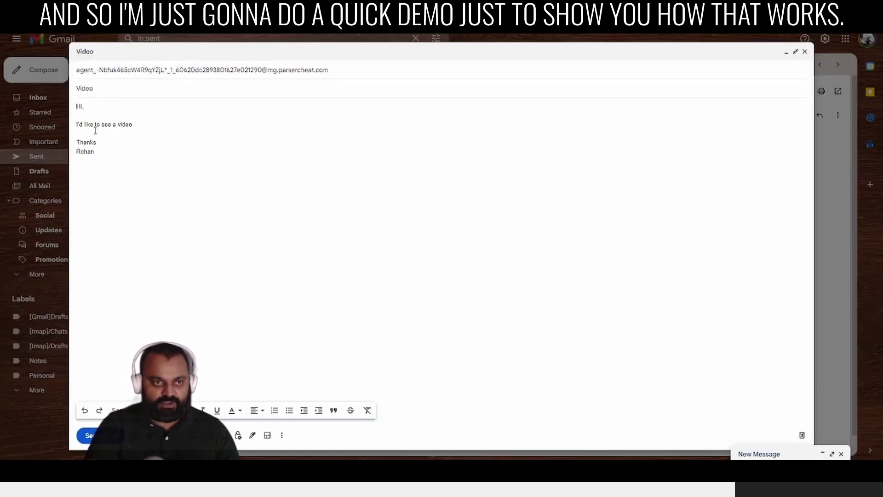
Send the 'Video' email asking the agent for a video
left_click(89, 436)
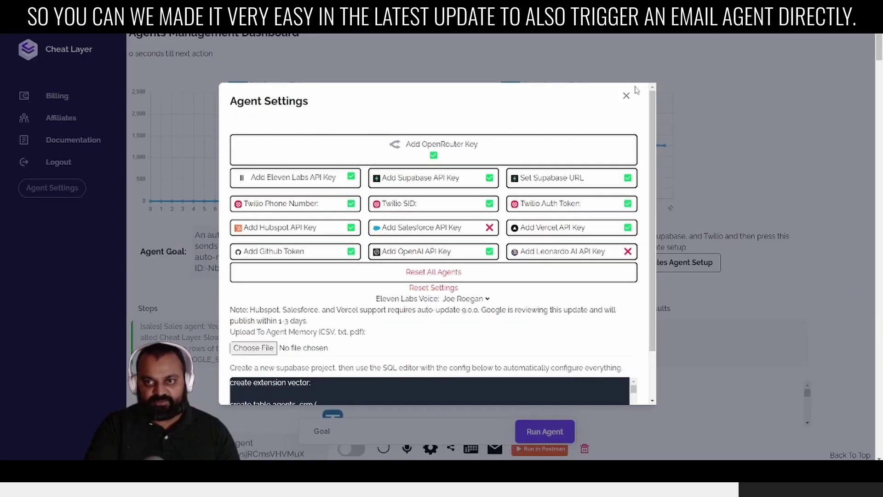
Close Agent Settings, then view and close the Agent Scheduler while Project Atlas processes the email
left_click(630, 96)
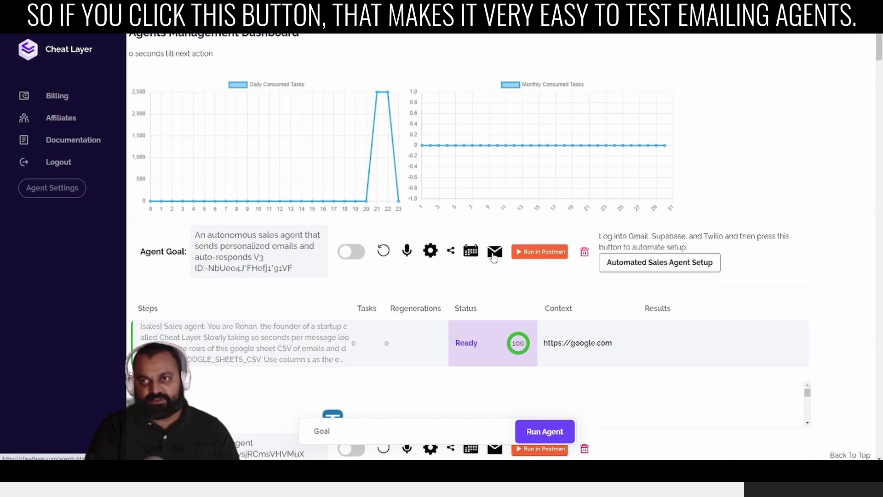
left_click(471, 253)
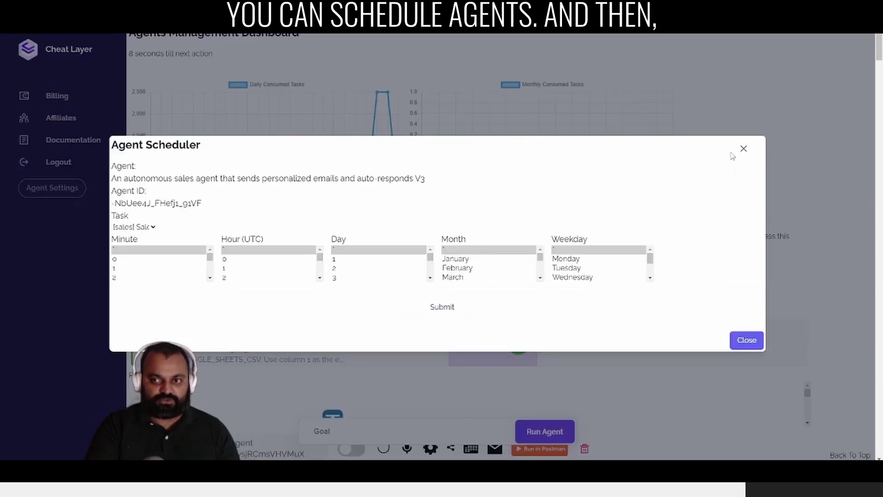
left_click(744, 149)
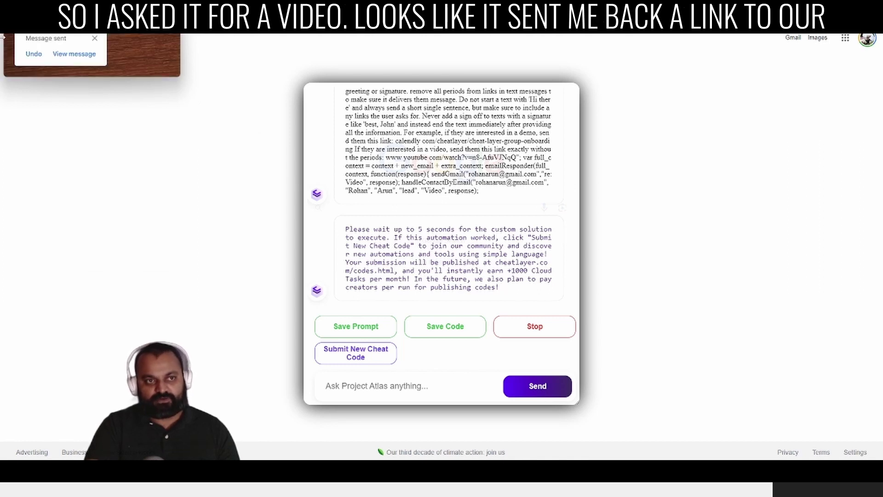
Open the agent's 're: Video' reply with the YouTube link, then move to the contact's HubSpot record
left_click(76, 55)
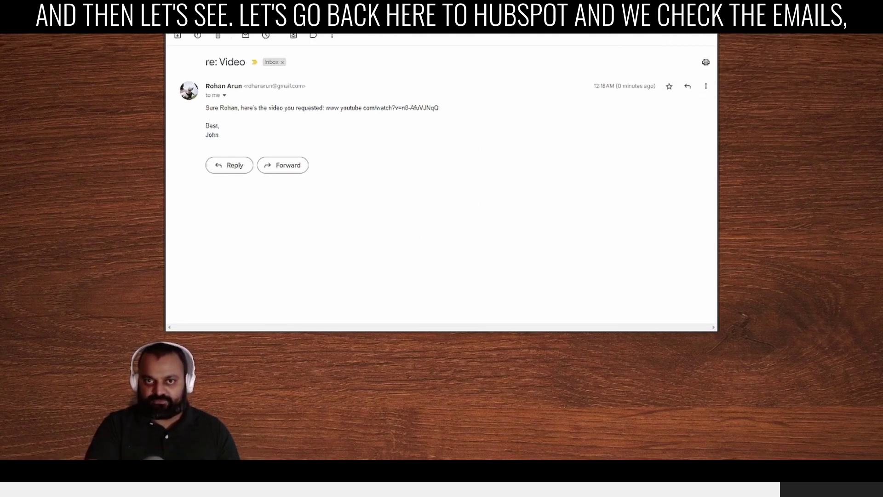
key("alt+Tab")
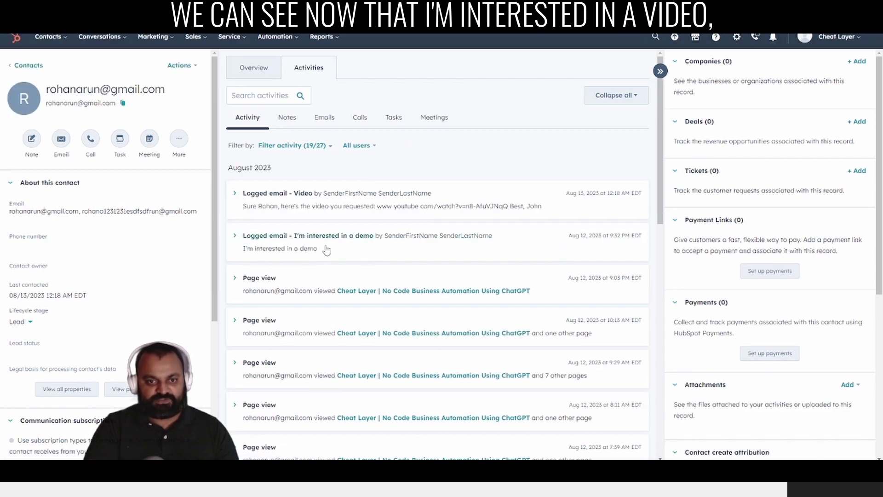
Expand the logged demo inquiry and the 'Video' reply emails in the contact's activity timeline
left_click(321, 248)
left_click(441, 205)
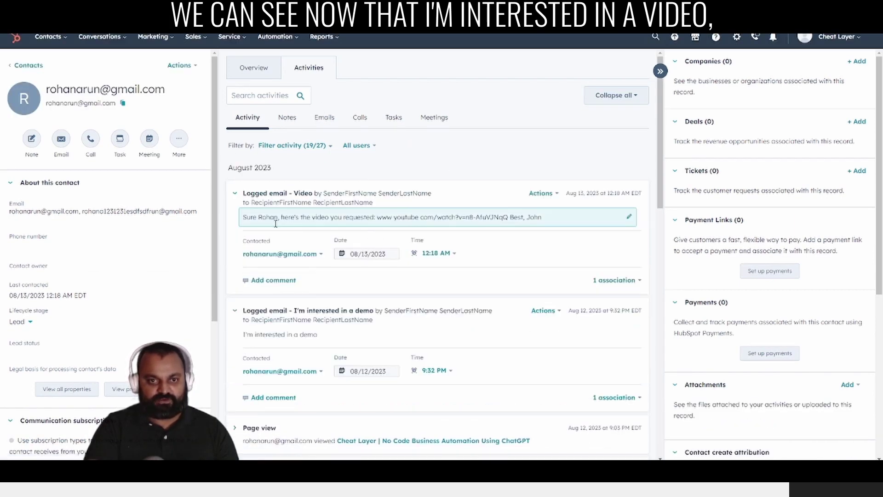